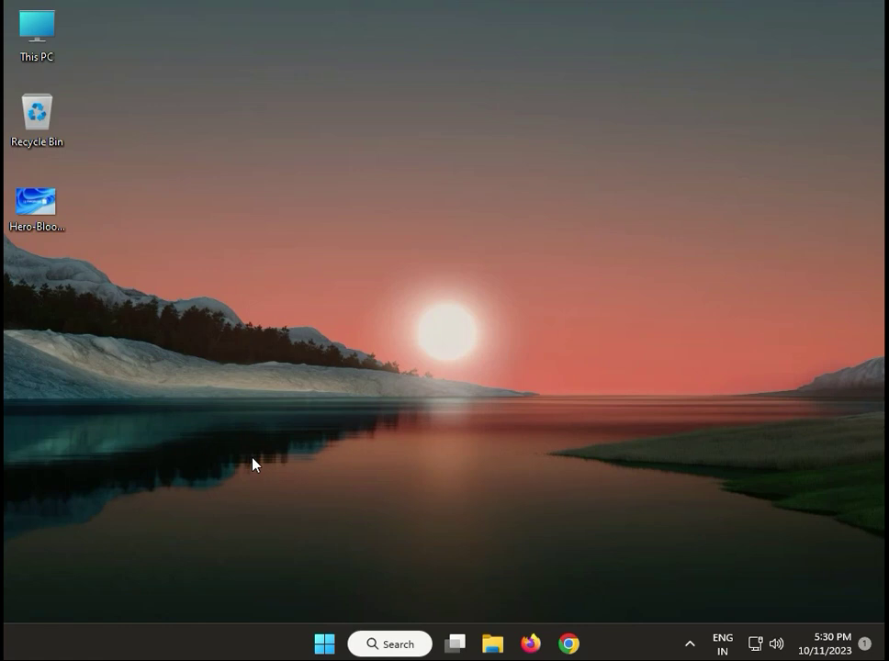
Launch the Registry Editor from the Run box and approve the UAC prompt.
key(super+r)
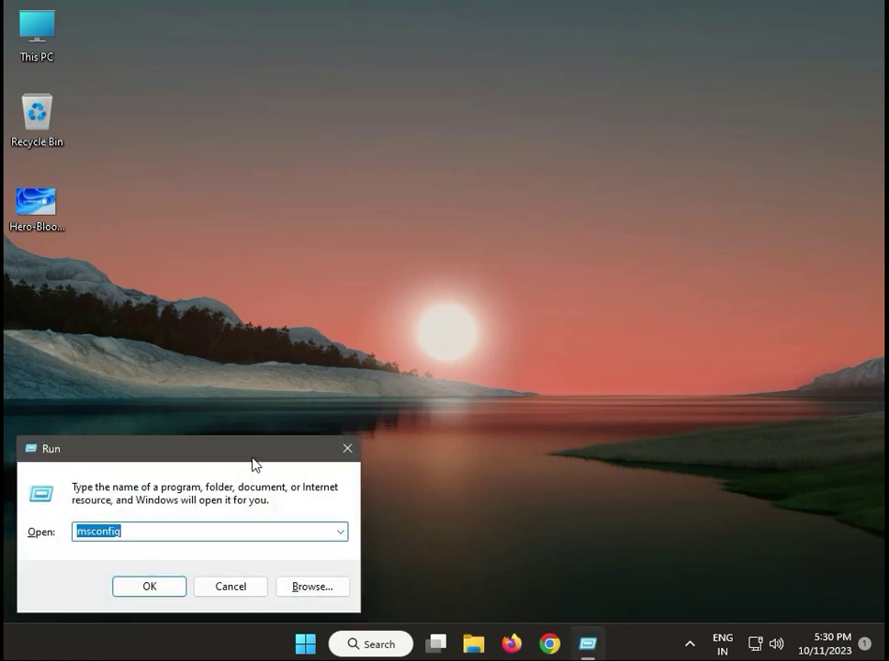
text(r)
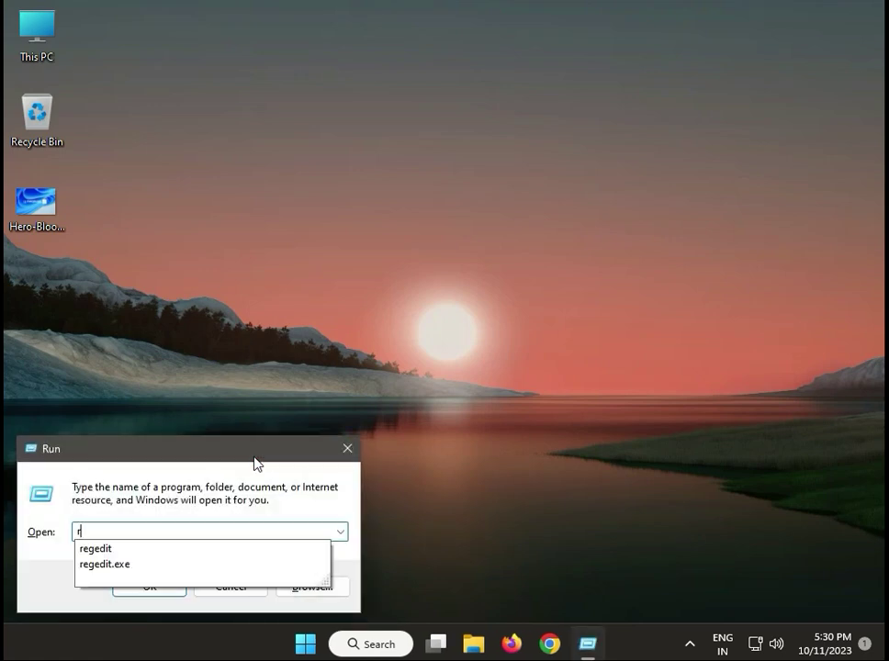
text(e)
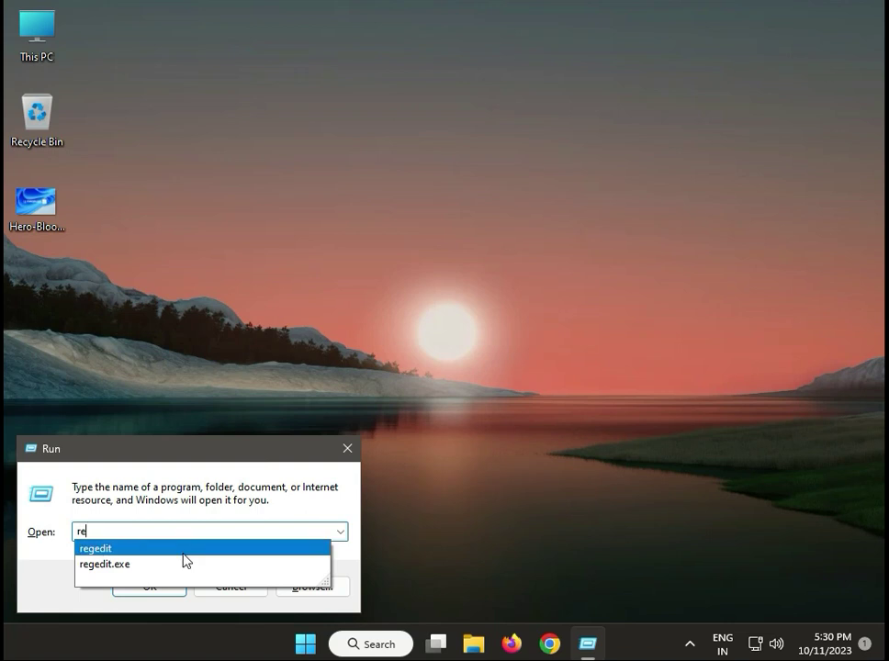
click(183, 568)
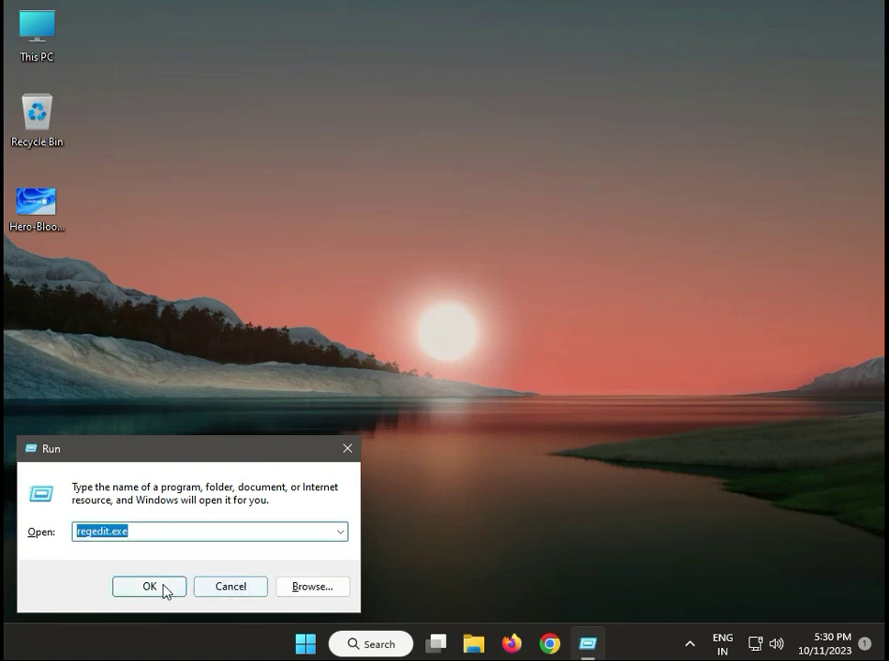
click(164, 590)
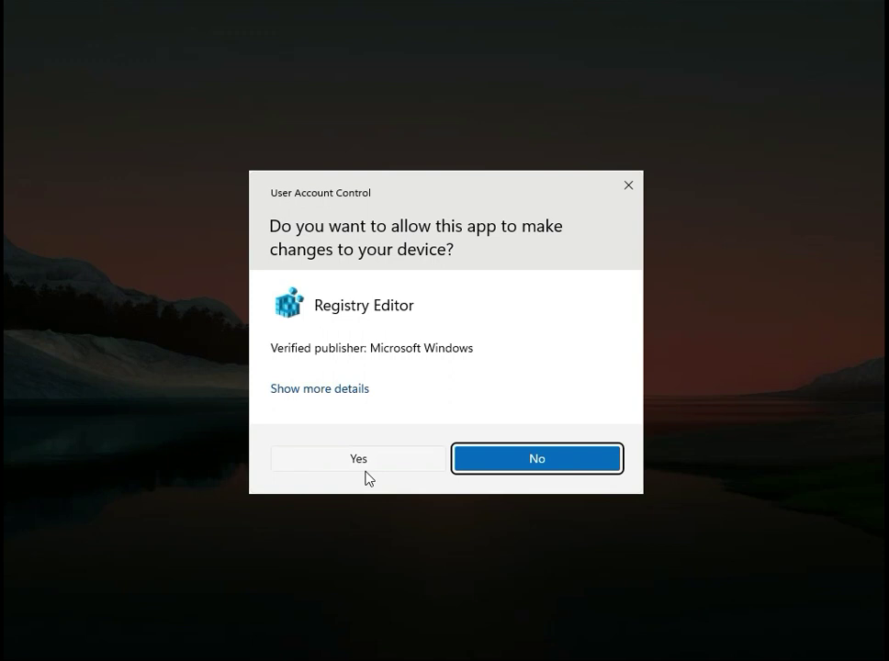
click(380, 471)
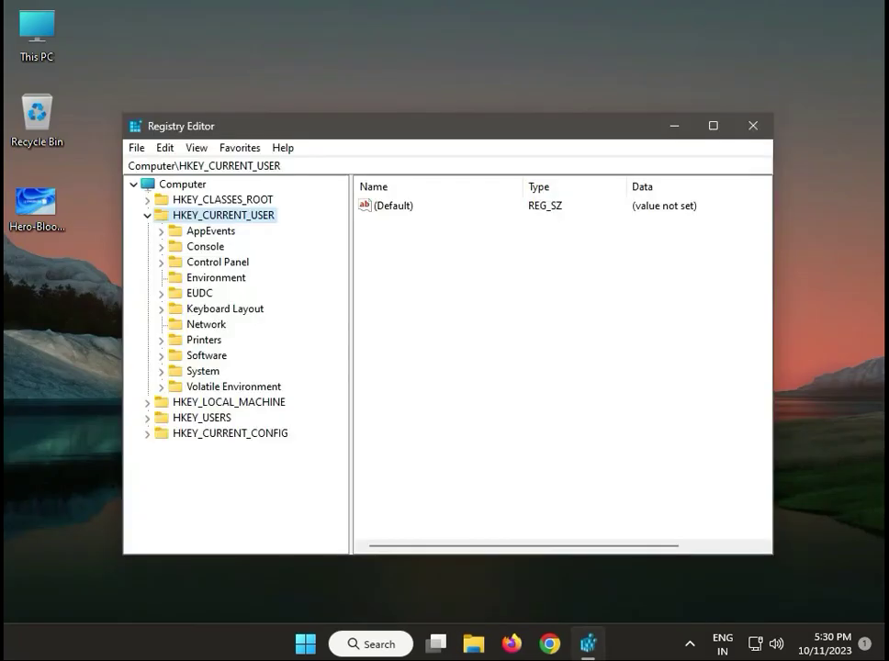
Navigate to HKEY_LOCAL_MACHINE\SOFTWARE\Policies\Microsoft and select the Windows Defender key.
click(146, 216)
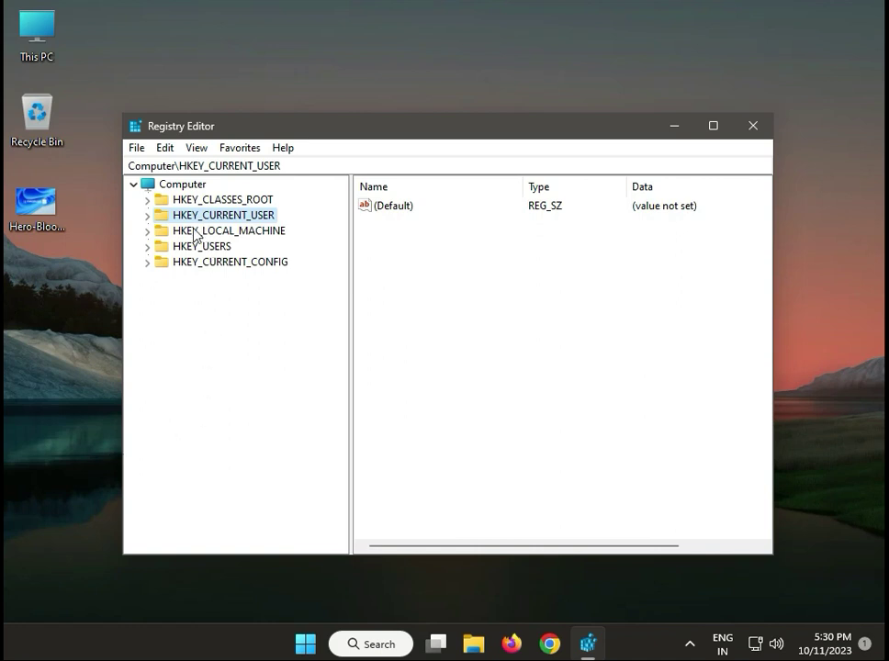
click(145, 233)
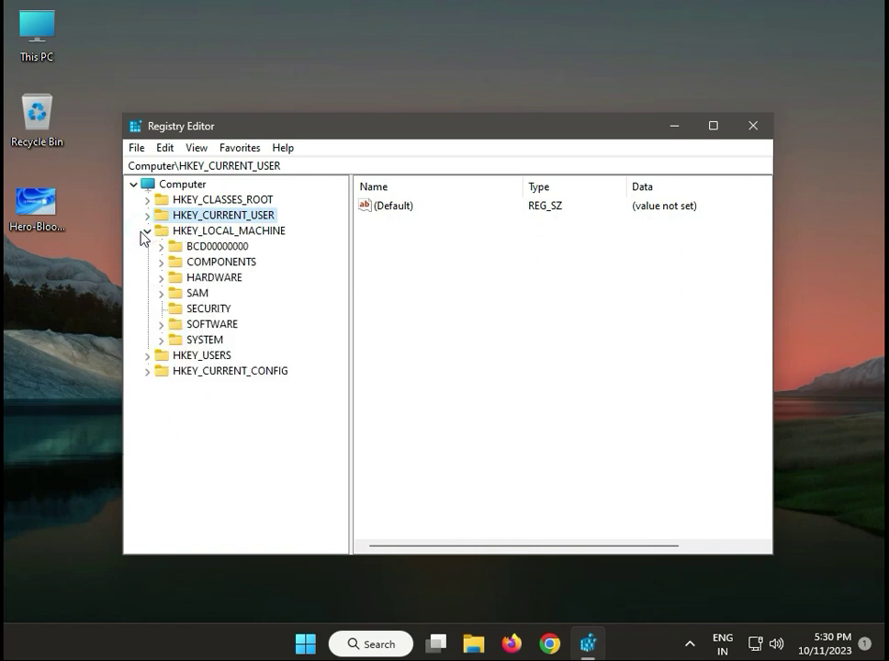
click(163, 325)
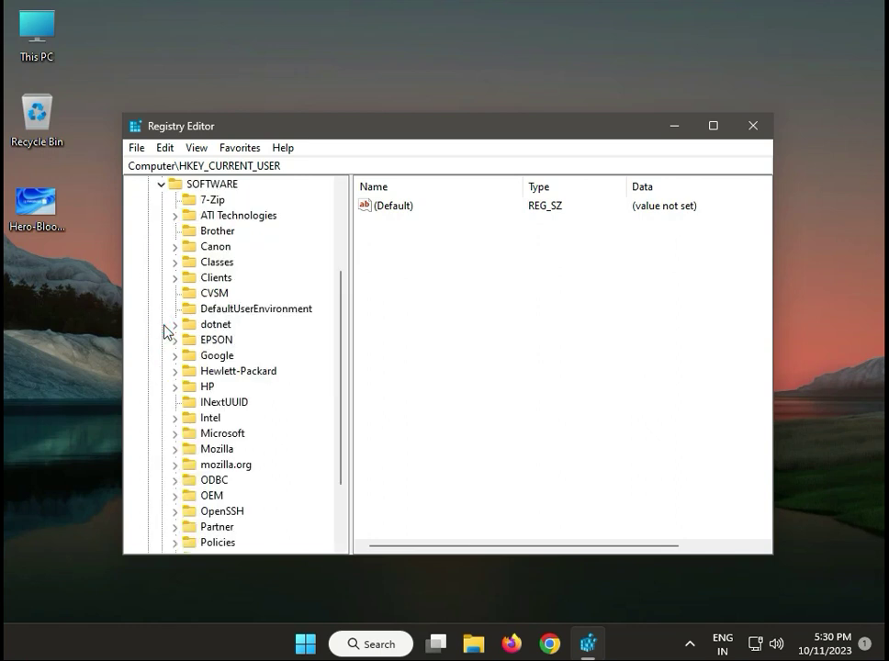
scroll(167, 349, down, 1)
scroll(179, 413, down, 1)
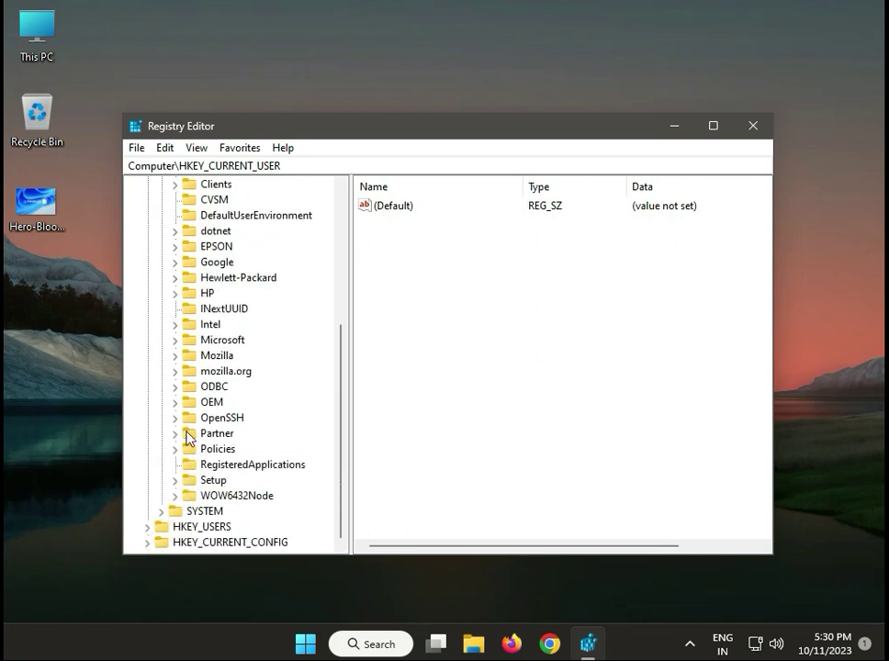
click(175, 449)
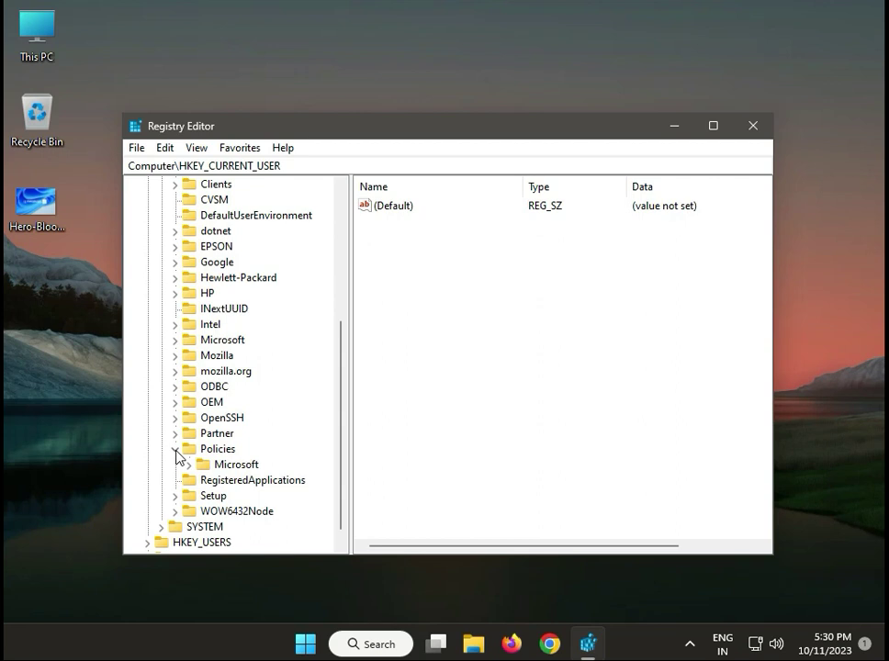
click(189, 465)
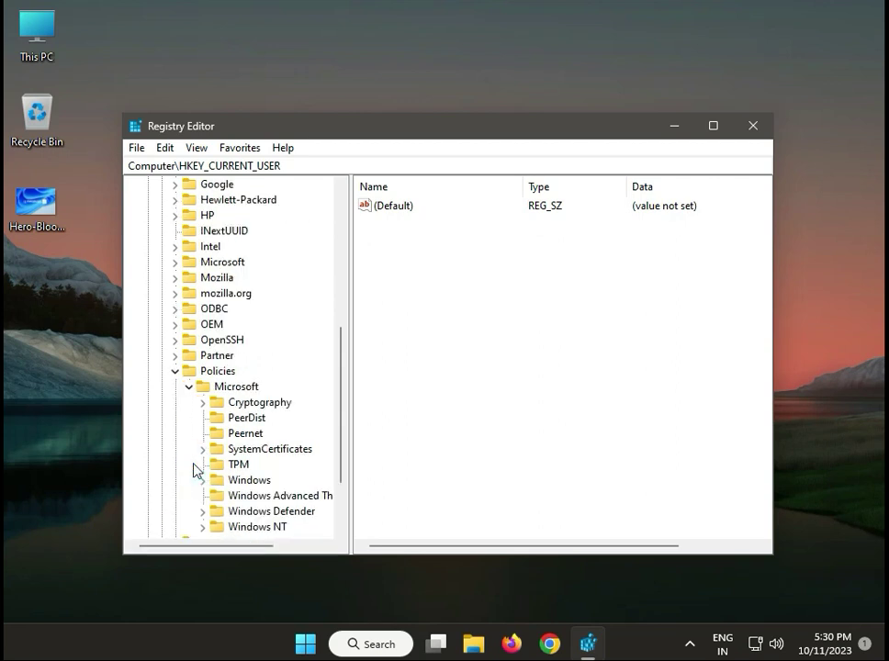
click(204, 511)
click(276, 512)
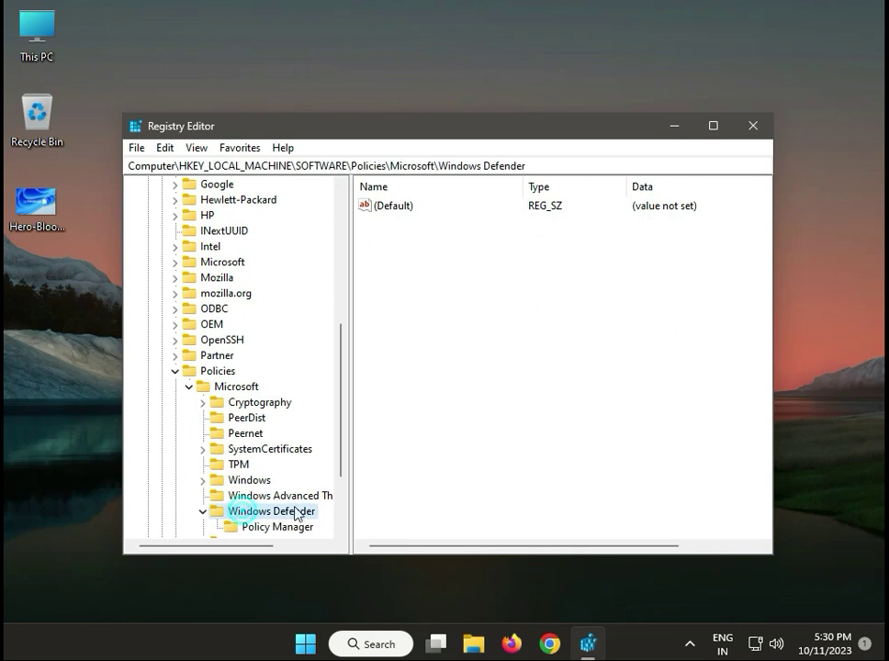
drag(350, 510, 417, 506)
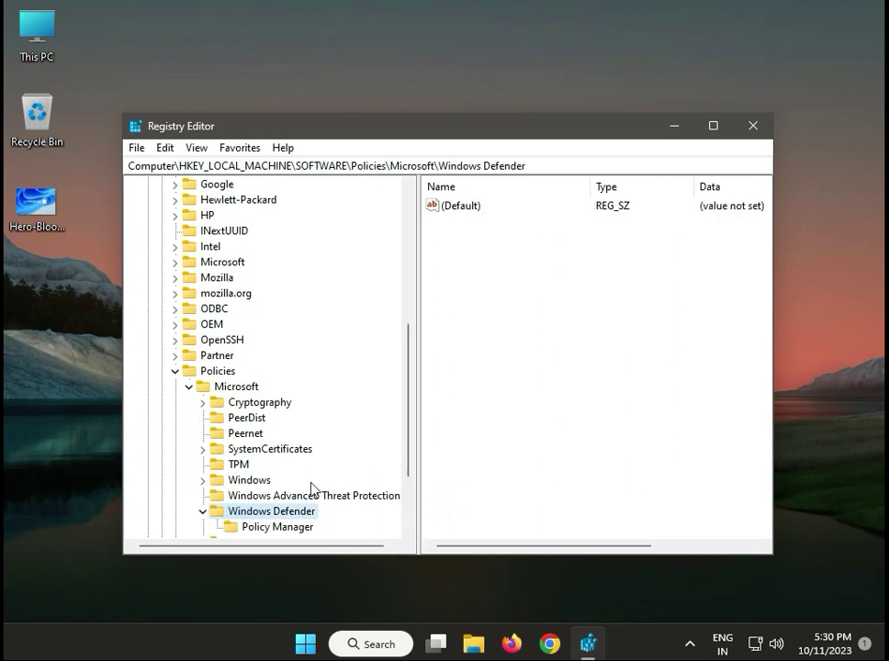
scroll(309, 486, down, 1)
scroll(307, 490, down, 1)
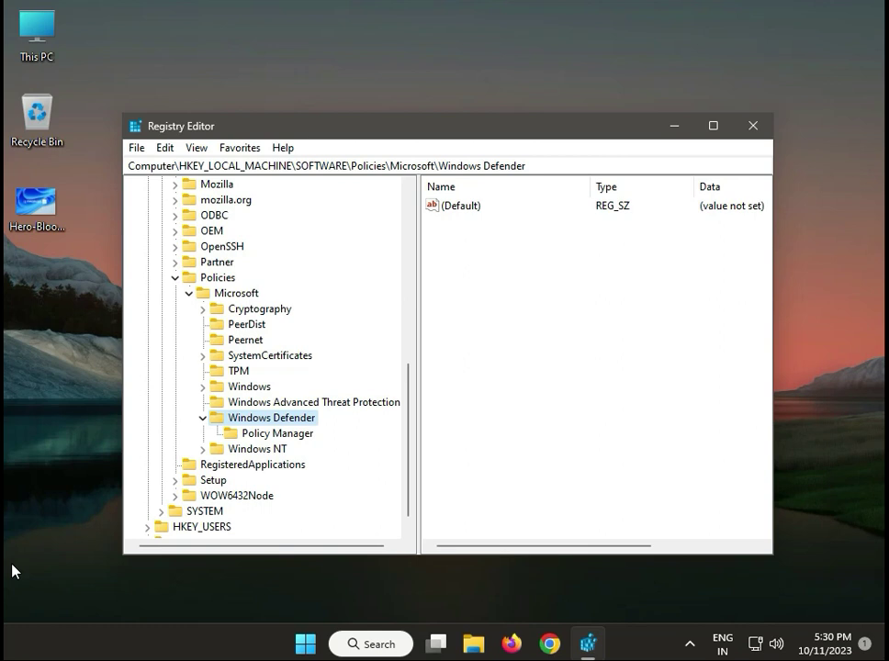
Delete the Windows Defender policy key and subkeys, confirming, then close Registry Editor.
right_click(285, 422)
click(332, 499)
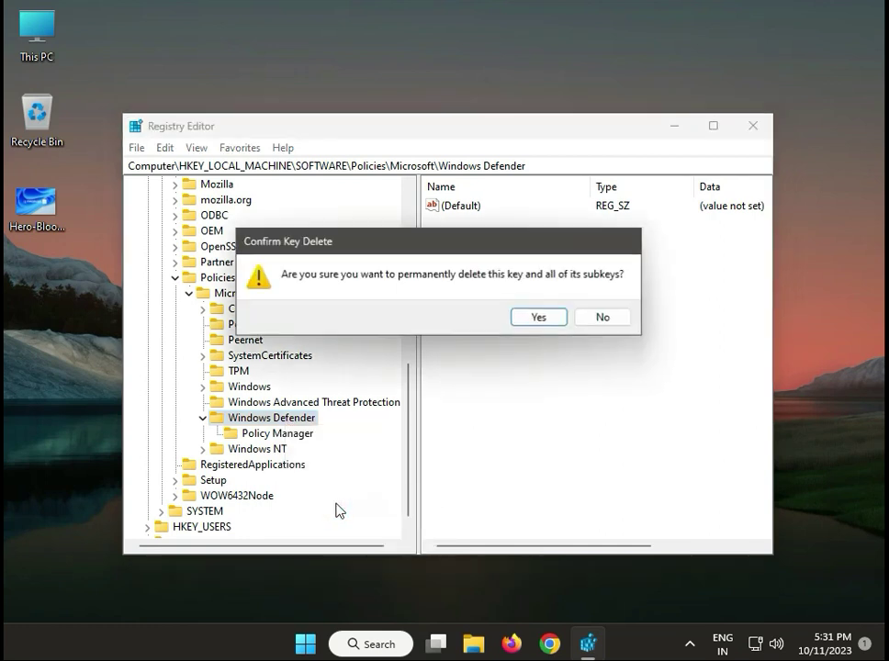
click(531, 320)
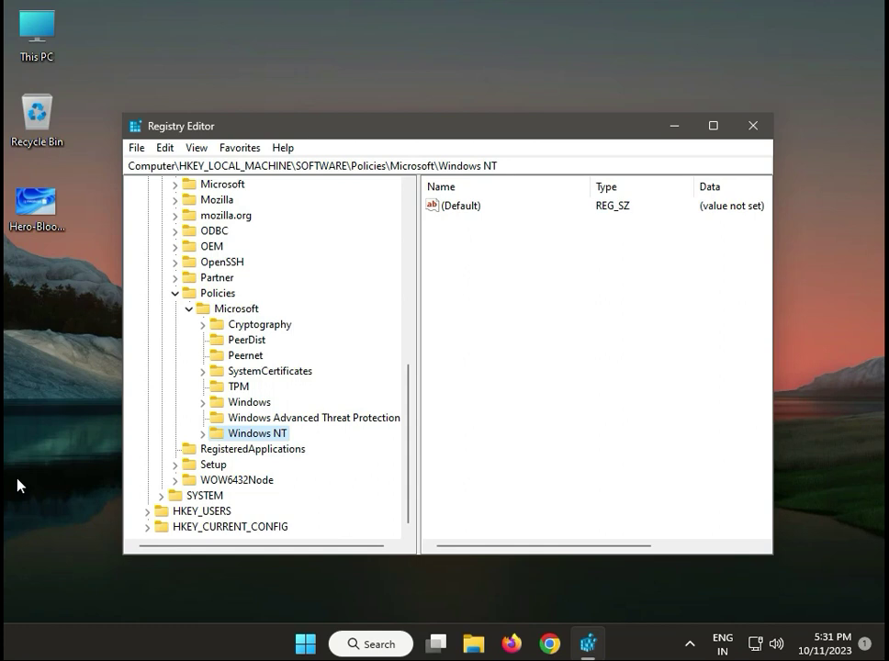
click(762, 128)
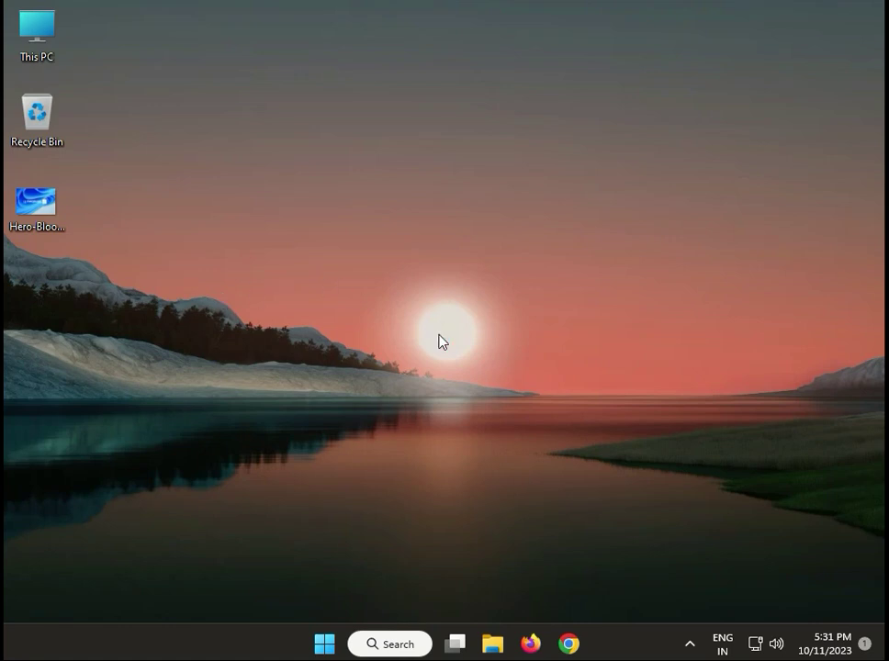
Relaunch the Registry Editor from the Run box and approve UAC.
key(super+r)
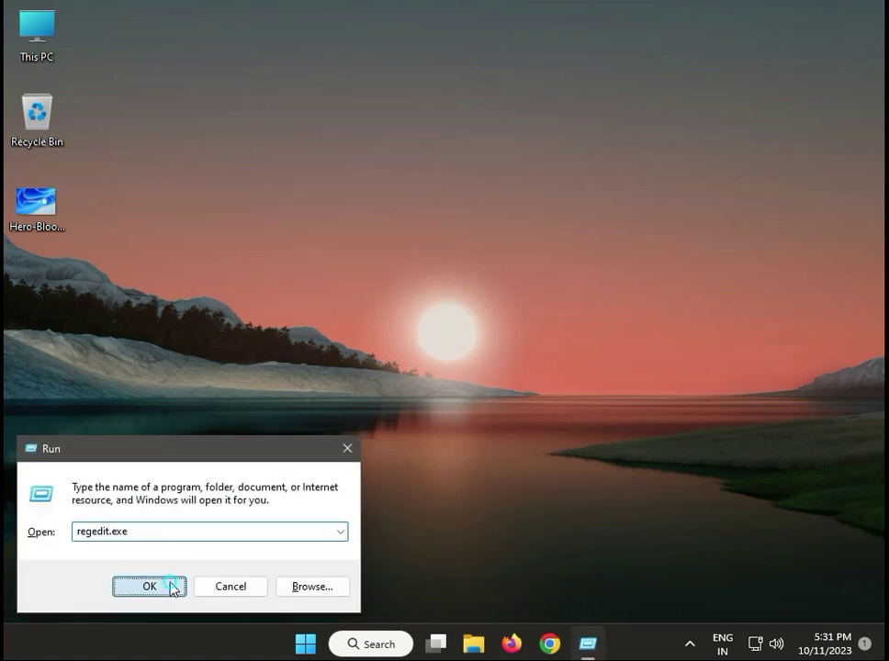
click(172, 585)
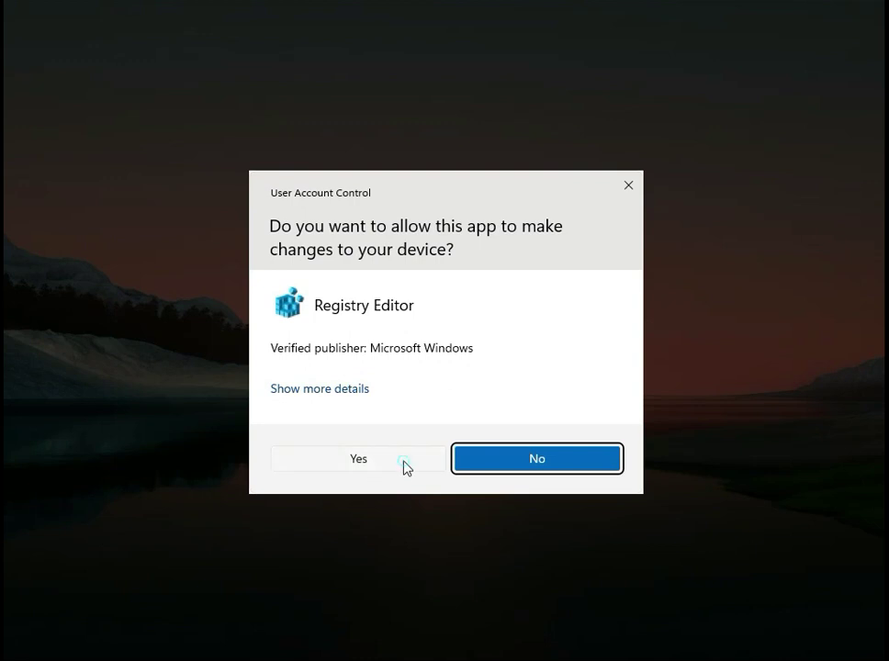
click(406, 467)
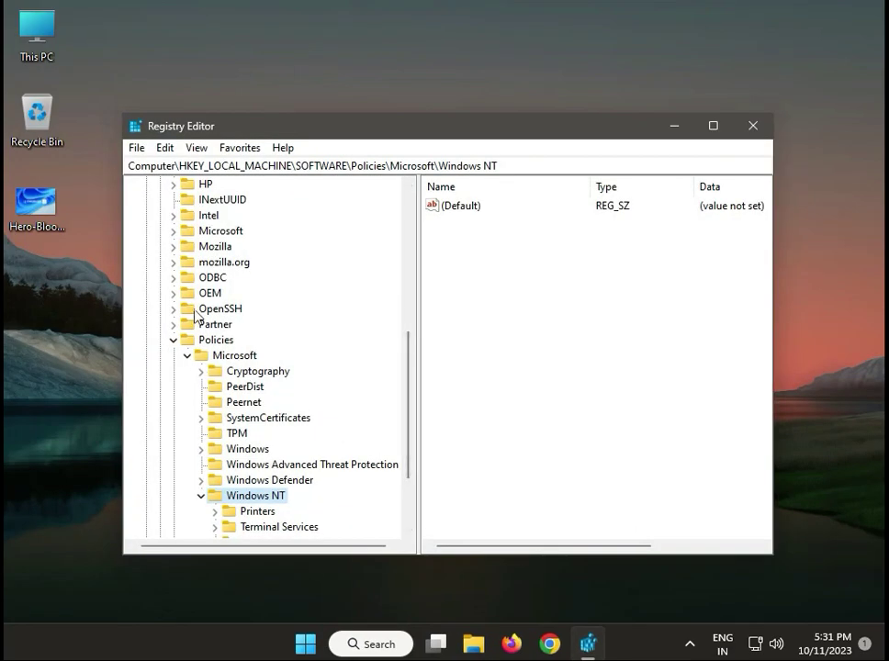
Navigate to Policies\Microsoft and expand the recreated Windows Defender key.
scroll(195, 317, up, 6)
click(159, 264)
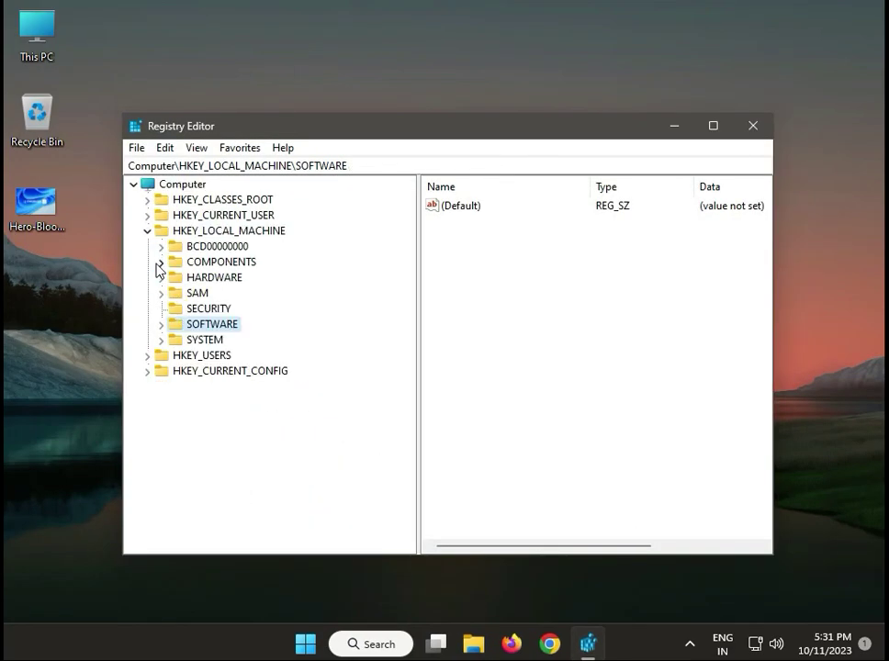
click(209, 231)
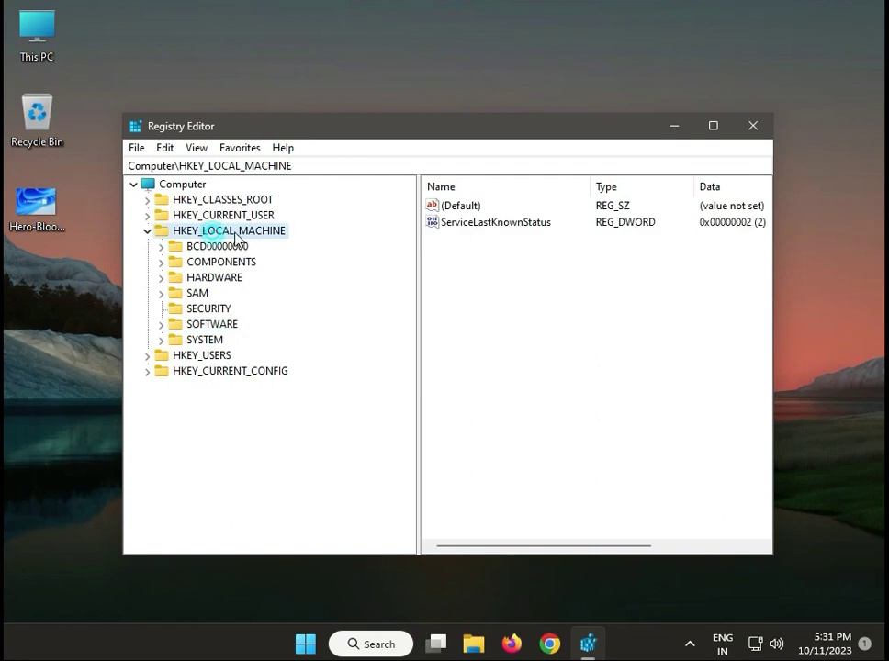
click(162, 327)
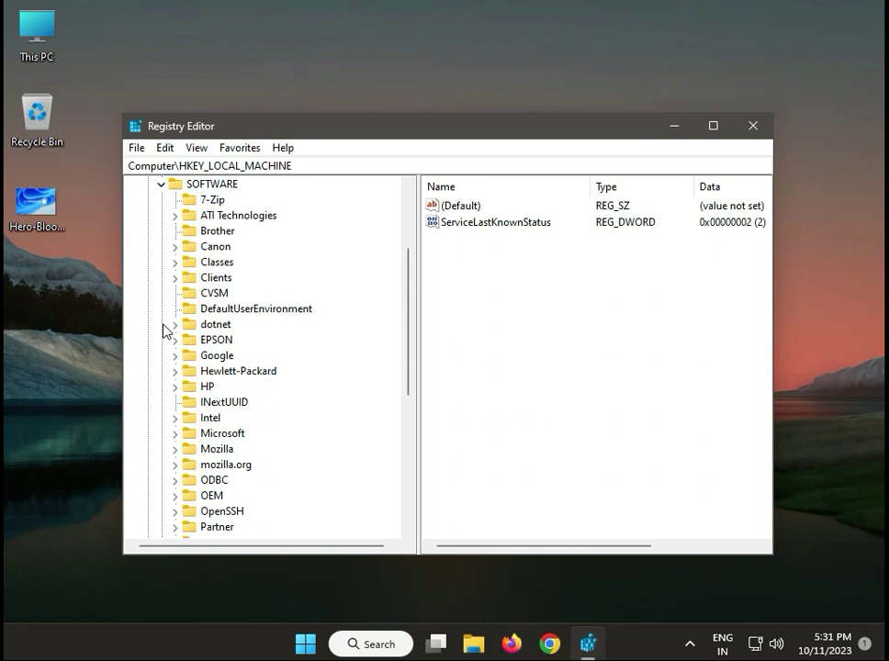
scroll(235, 390, down, 3)
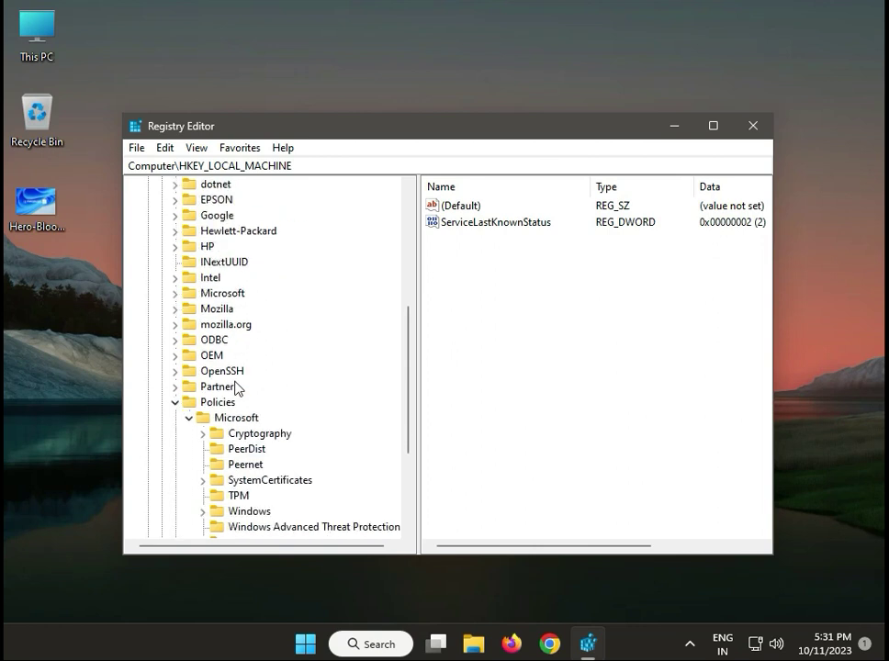
scroll(237, 393, down, 1)
click(220, 371)
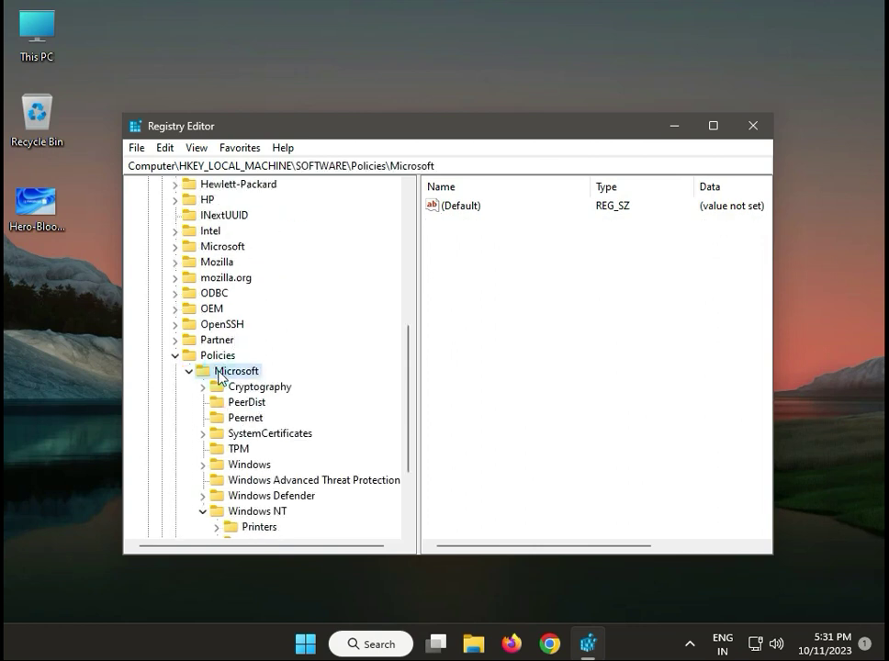
click(202, 497)
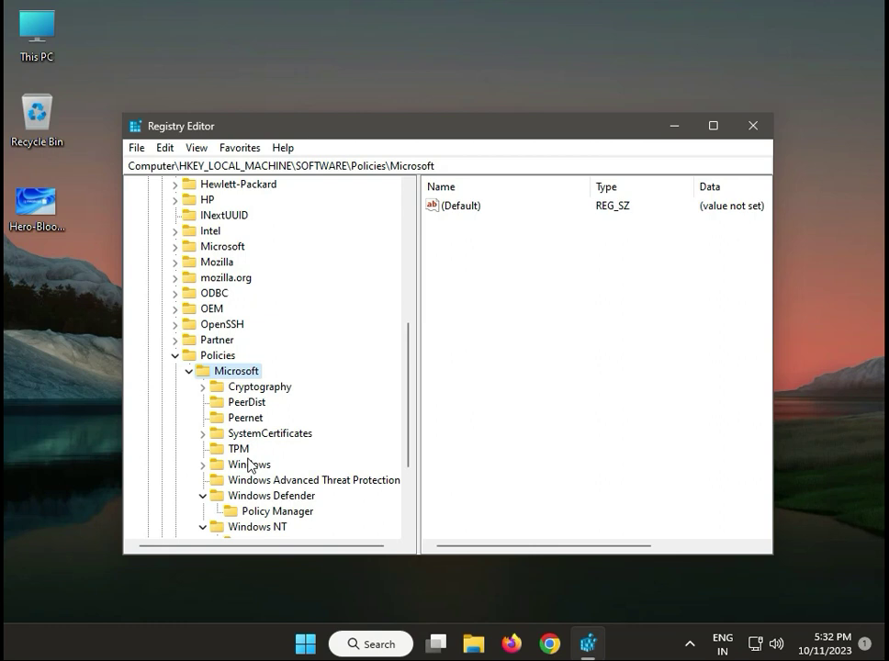
Leave Policy Manager's (Default) value unset by cancelling its edit, then close Registry Editor.
click(257, 511)
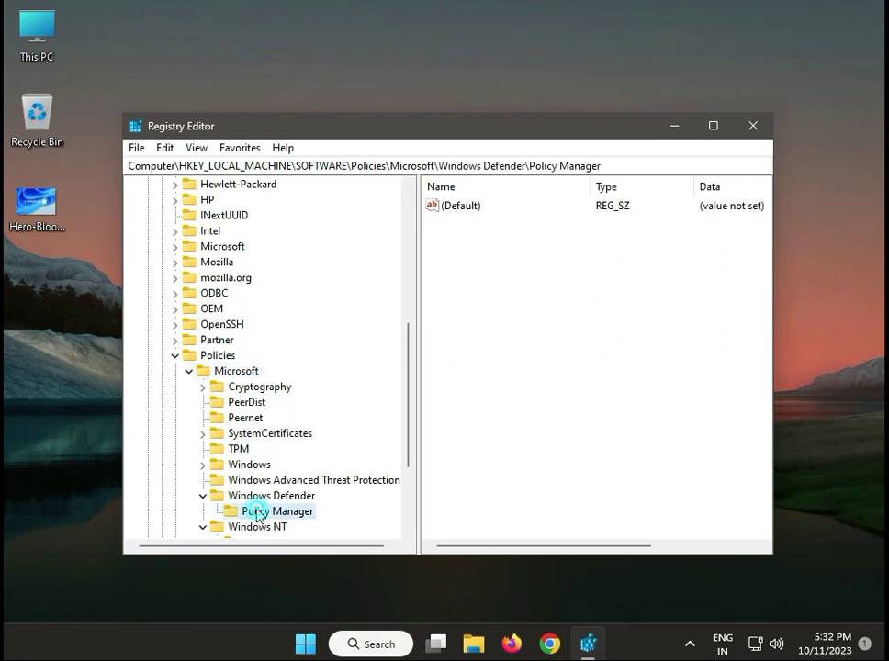
right_click(259, 514)
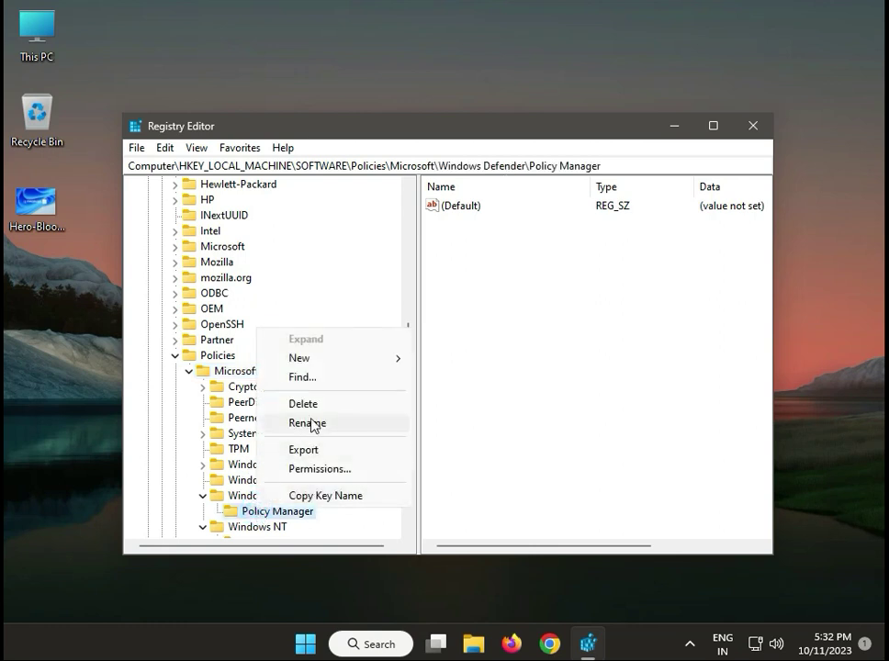
mouse_move(312, 358)
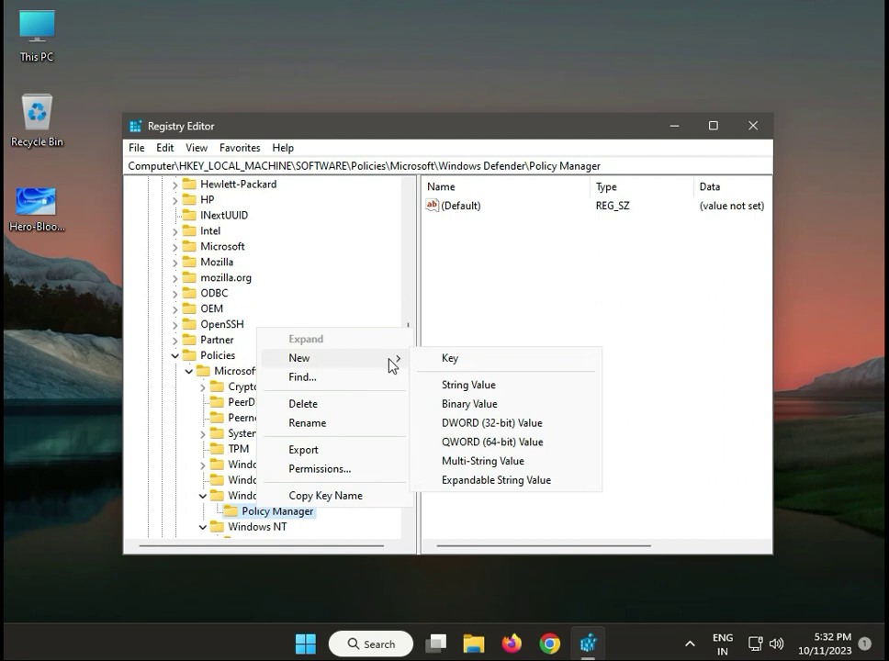
click(696, 393)
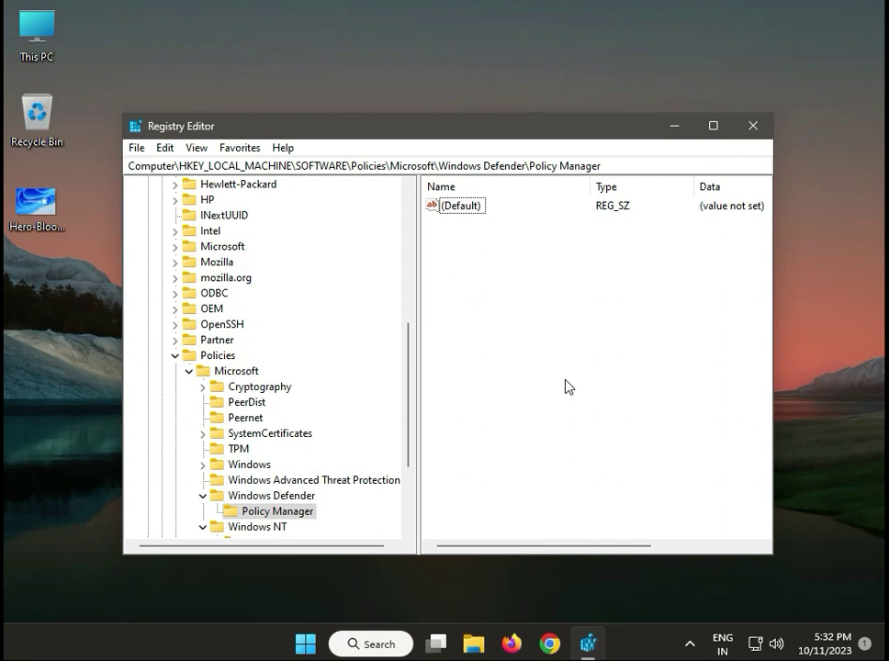
double_click(460, 204)
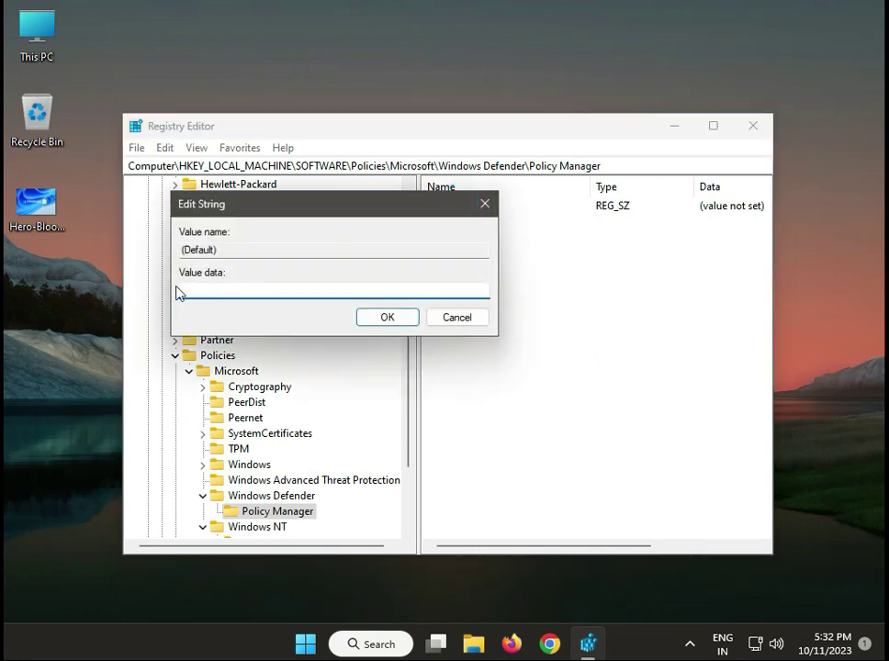
text(5)
click(485, 204)
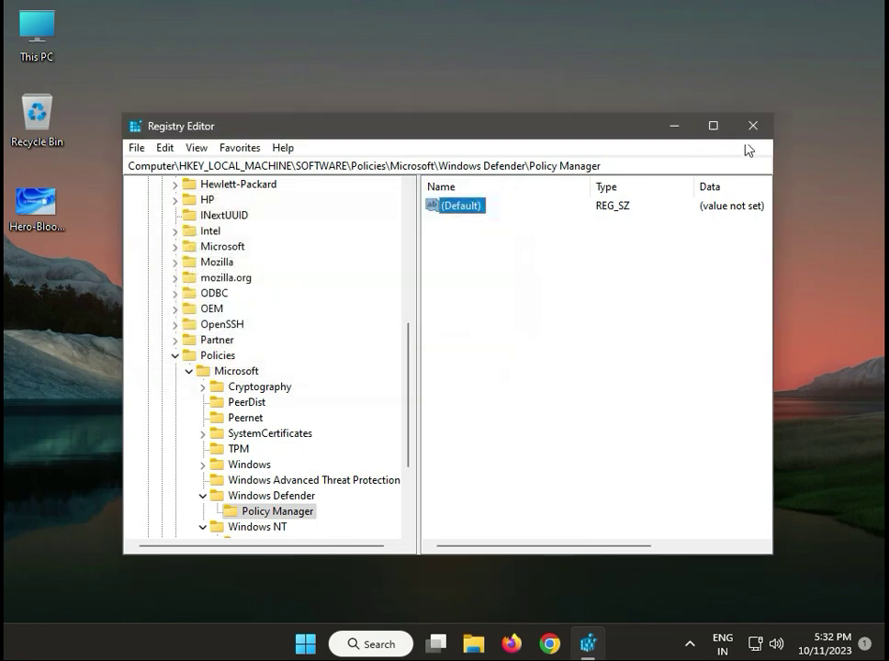
click(752, 125)
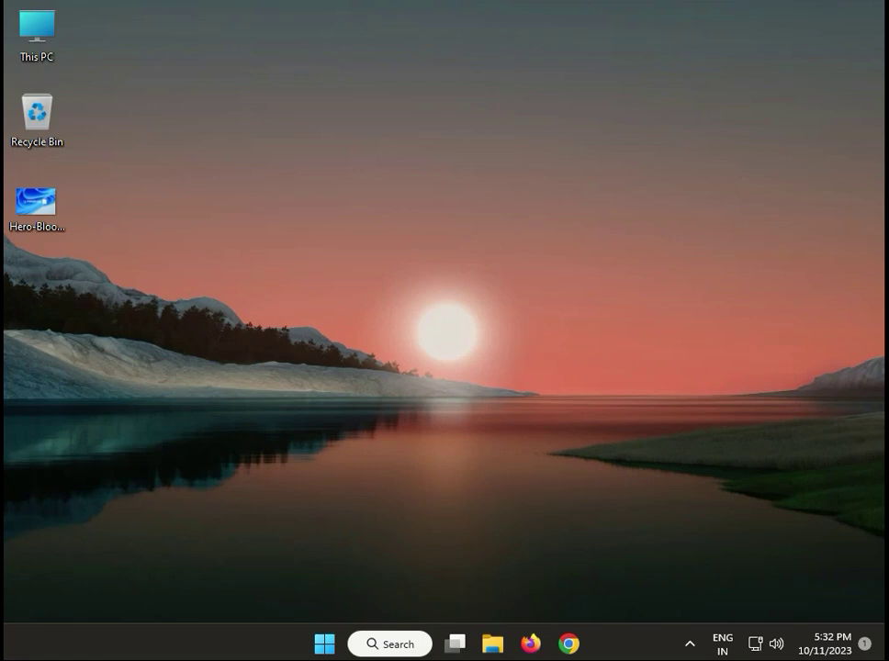
Search Start for cmd and run Command Prompt as administrator, approving UAC.
click(326, 641)
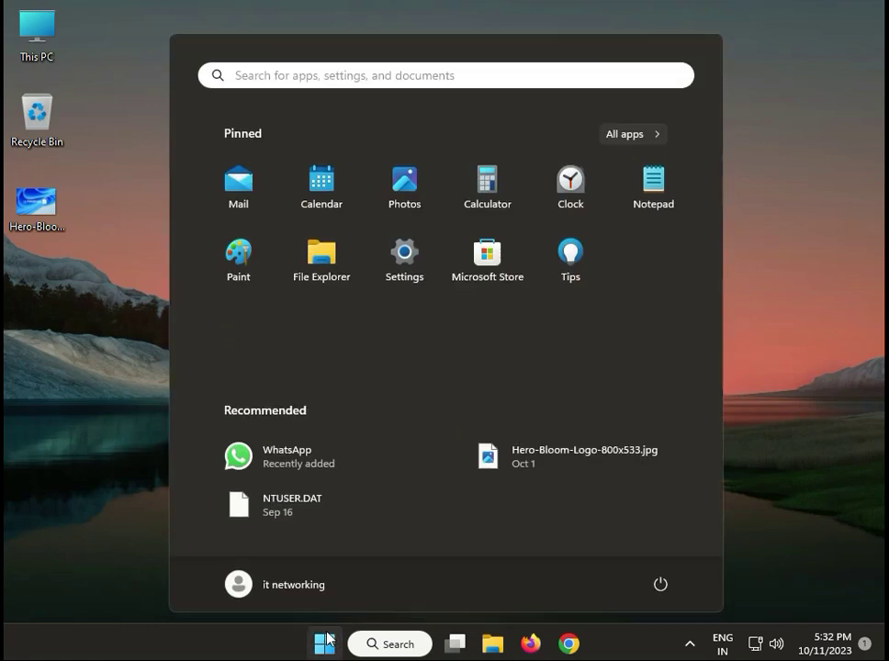
text(c)
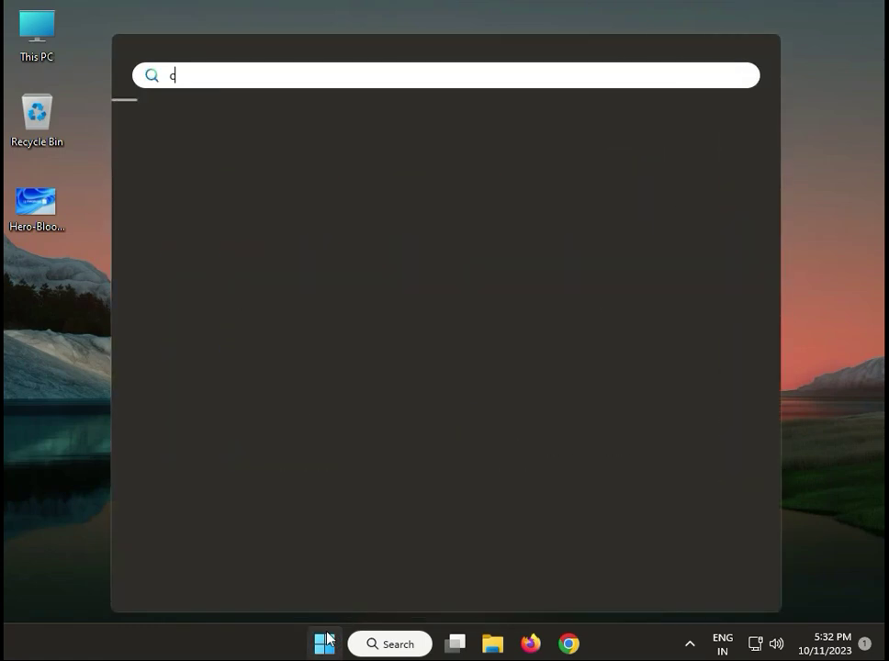
text(md)
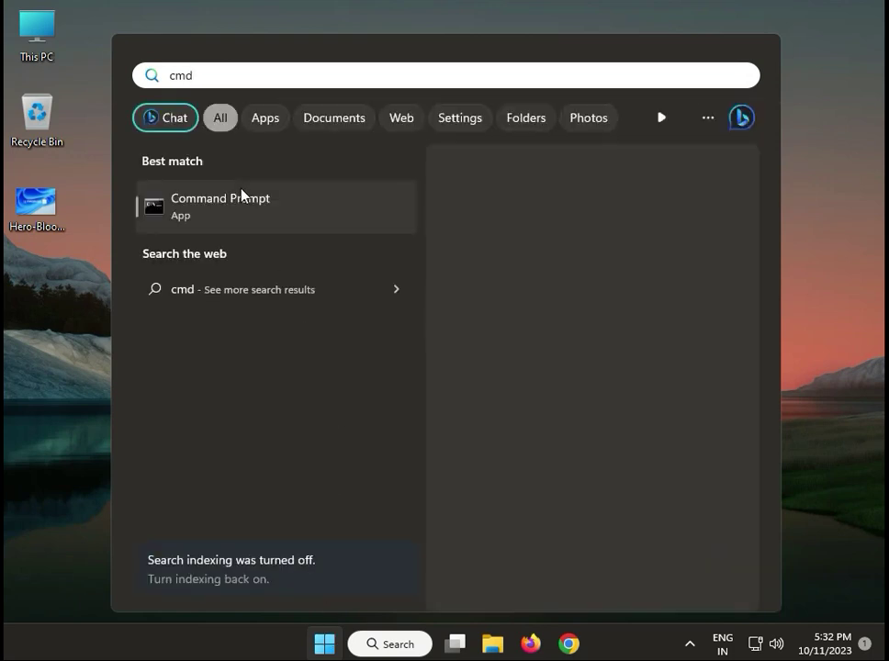
right_click(282, 231)
click(282, 226)
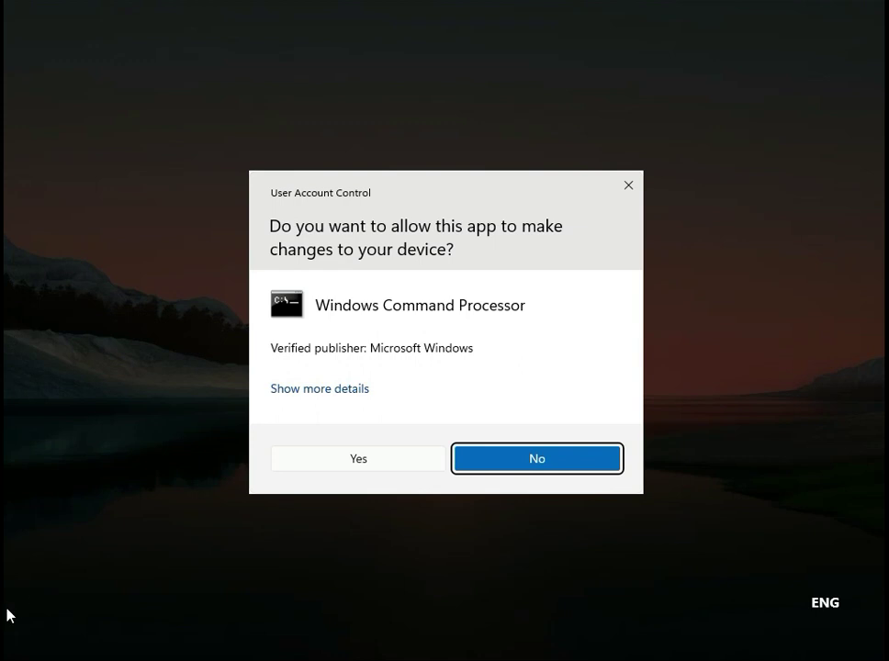
click(350, 461)
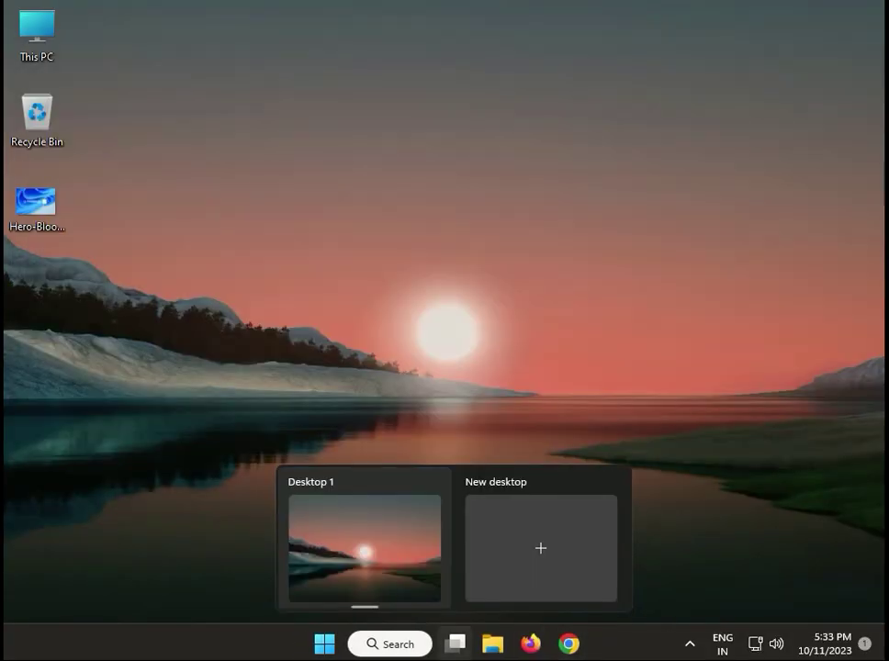
Go to Settings > Apps > Installed apps.
click(318, 647)
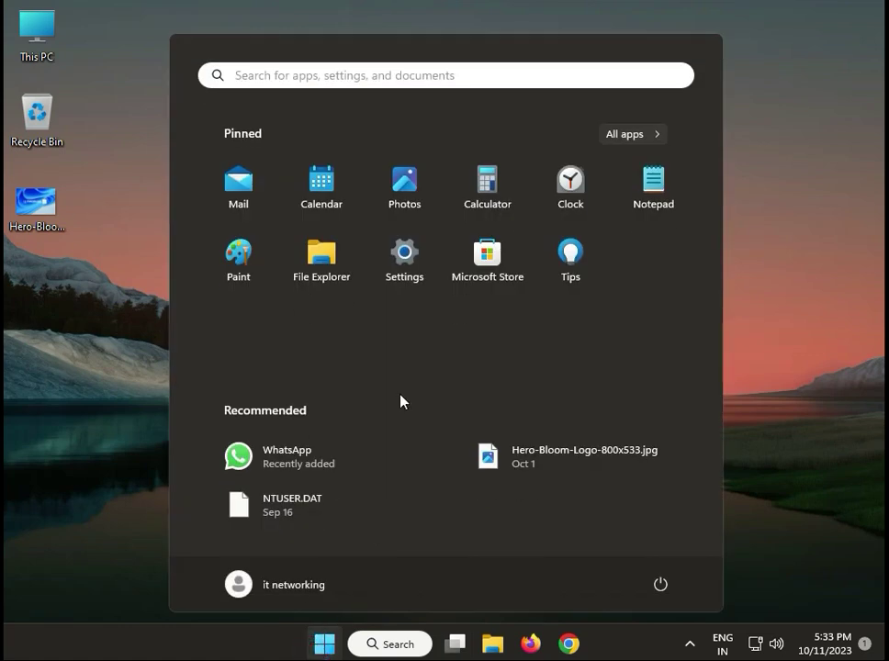
click(402, 246)
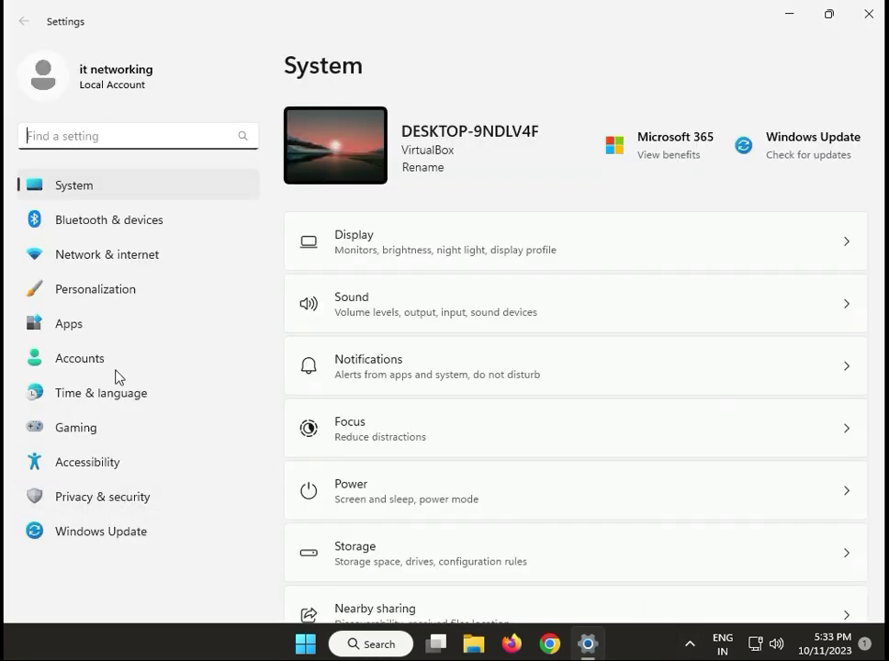
click(138, 329)
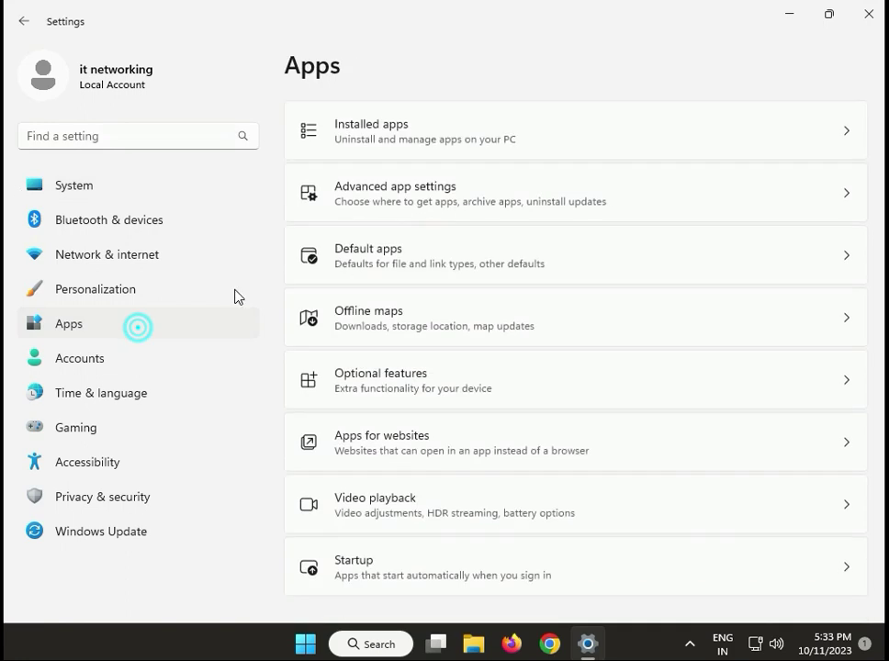
click(521, 136)
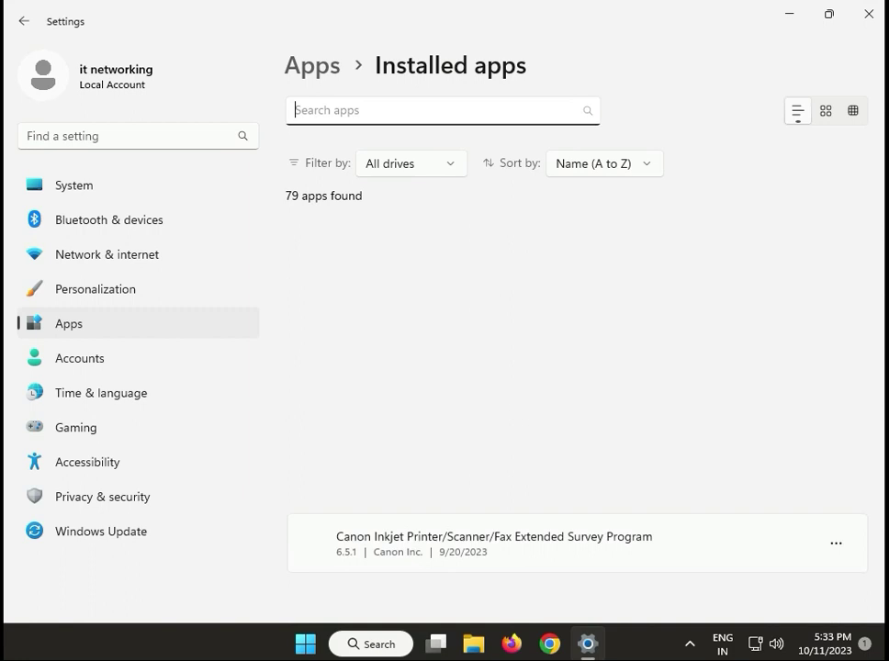
Scroll down to Windows Security and open its options menu.
scroll(528, 494, down, 7)
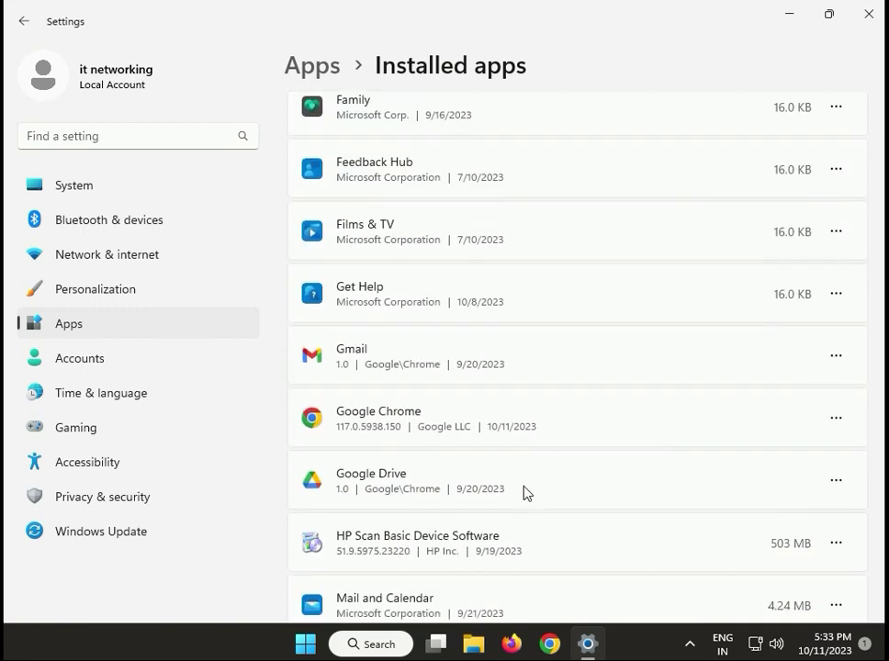
scroll(528, 494, down, 4)
scroll(528, 494, down, 2)
scroll(528, 493, down, 2)
scroll(525, 493, down, 3)
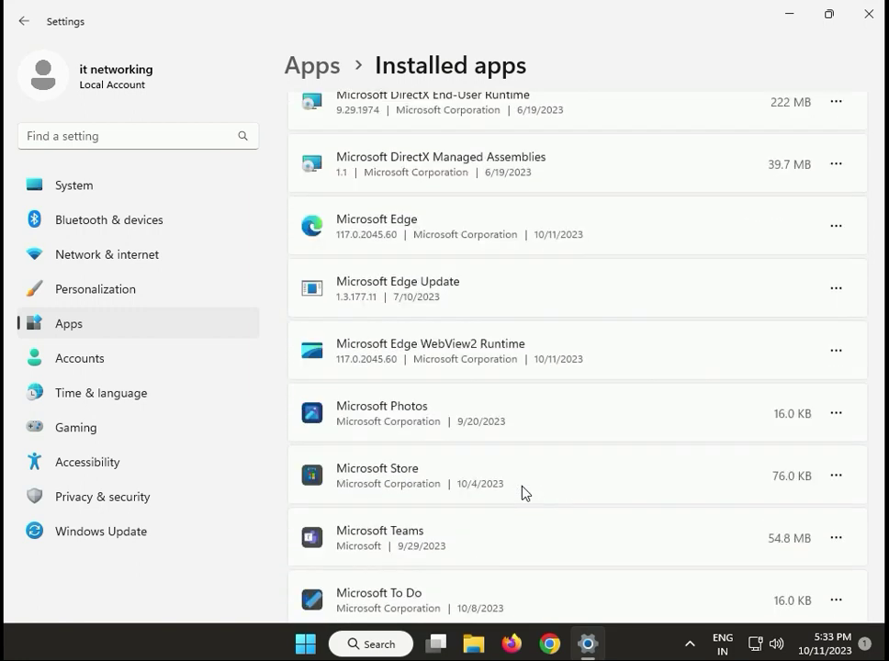
scroll(525, 493, down, 5)
scroll(524, 493, down, 2)
scroll(525, 493, down, 5)
scroll(523, 488, down, 5)
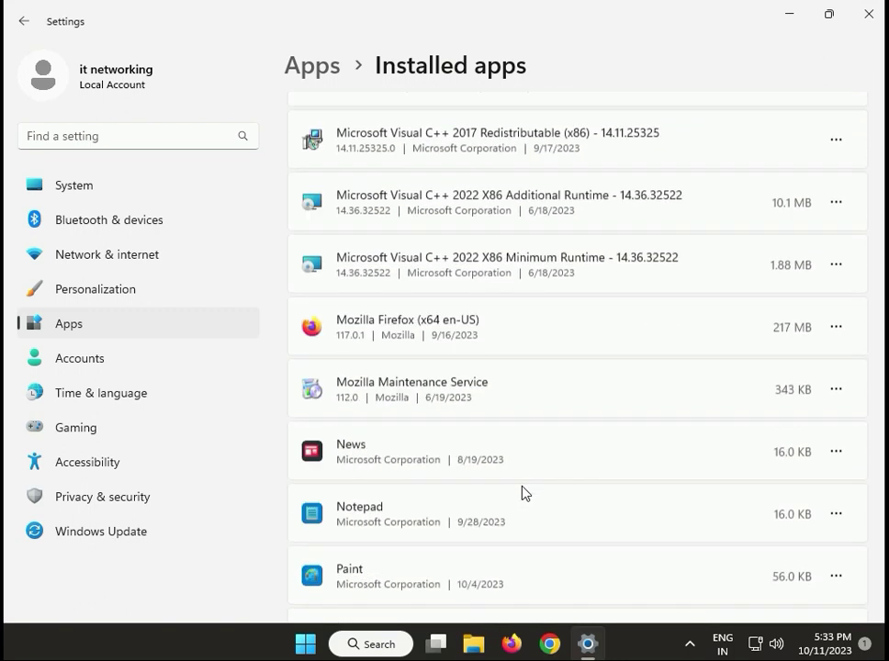
scroll(523, 488, down, 3)
scroll(523, 488, down, 3)
scroll(523, 488, down, 4)
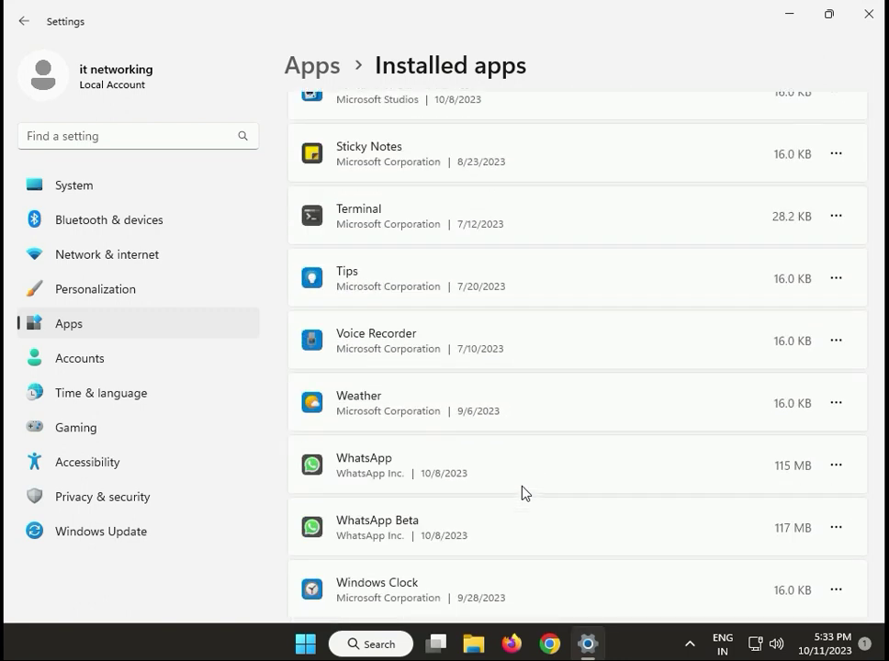
scroll(522, 493, down, 3)
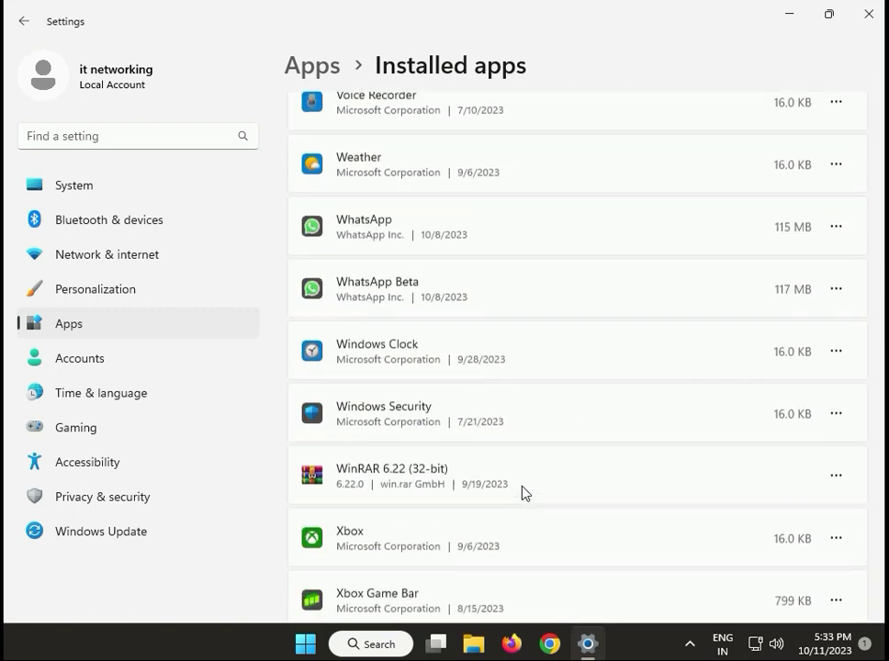
click(838, 417)
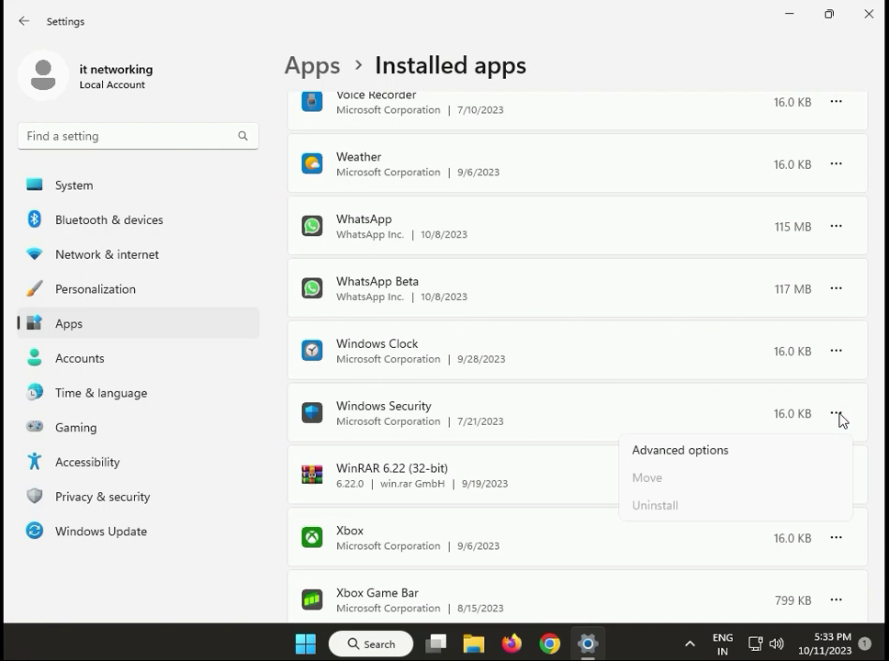
Open Windows Security's advanced options and reset the app, confirming the reset.
click(698, 451)
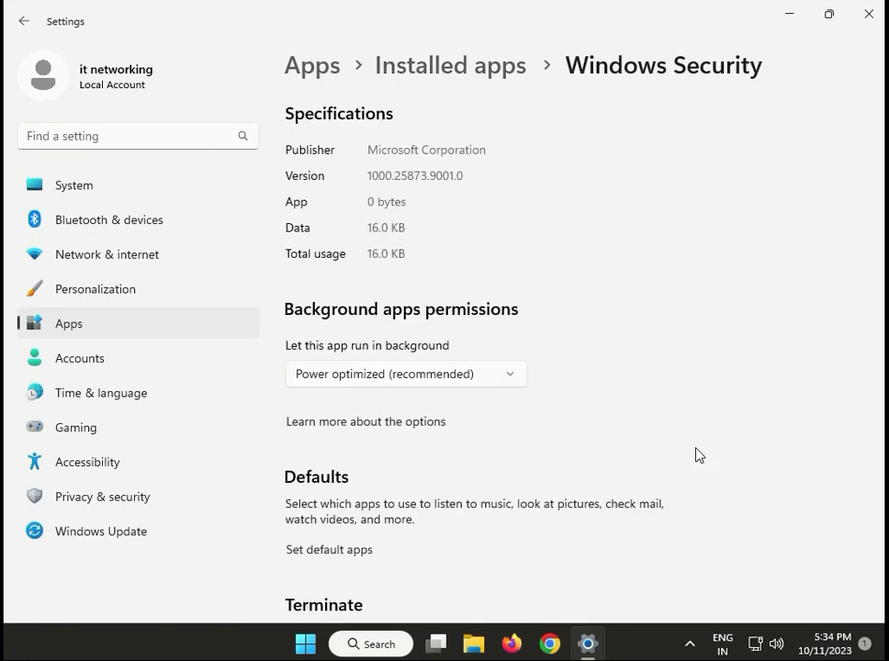
scroll(443, 439, down, 1)
scroll(442, 439, down, 2)
scroll(442, 439, down, 3)
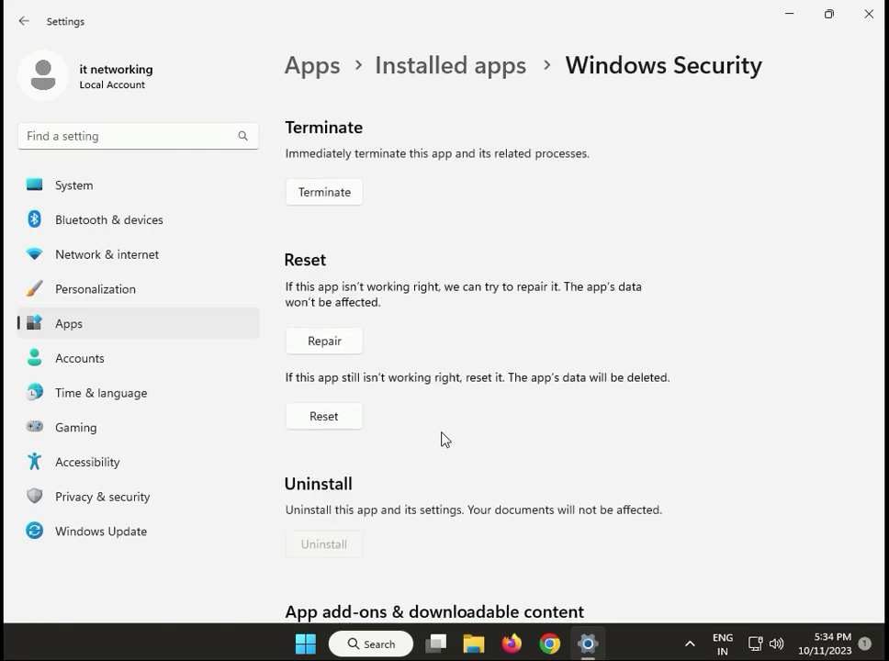
click(324, 420)
click(402, 369)
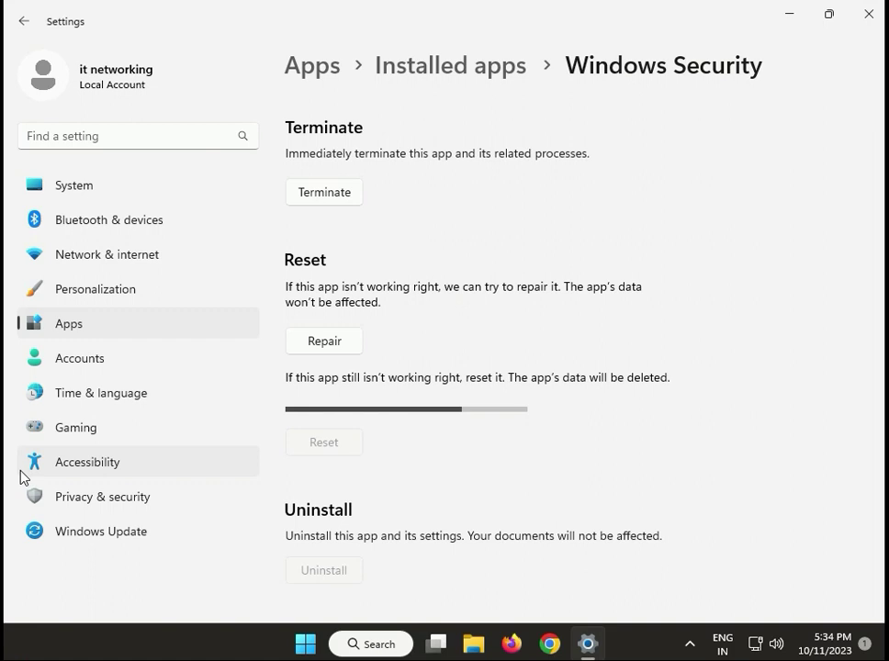
Repair the Windows Security app and close Settings.
click(334, 353)
click(342, 196)
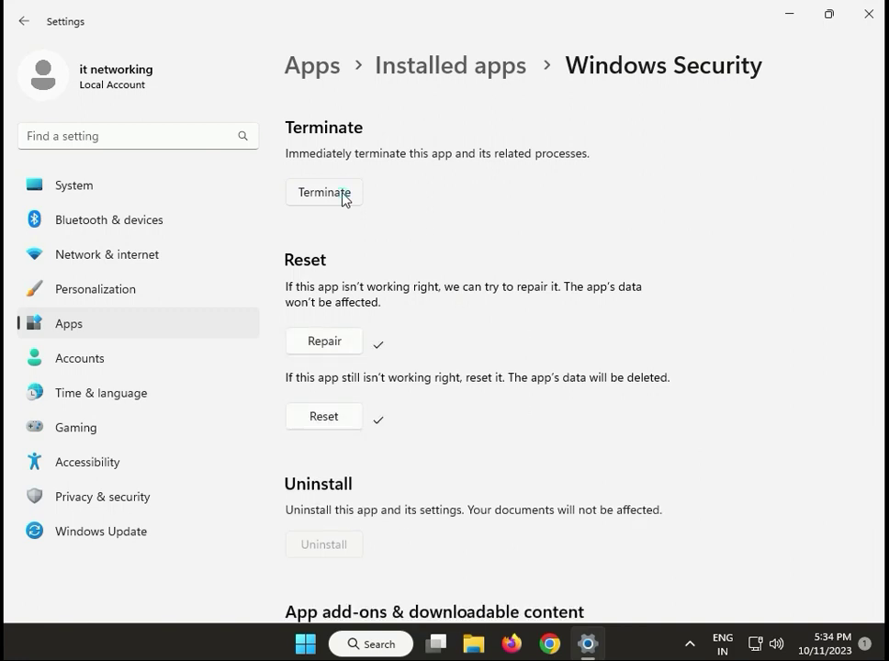
click(873, 13)
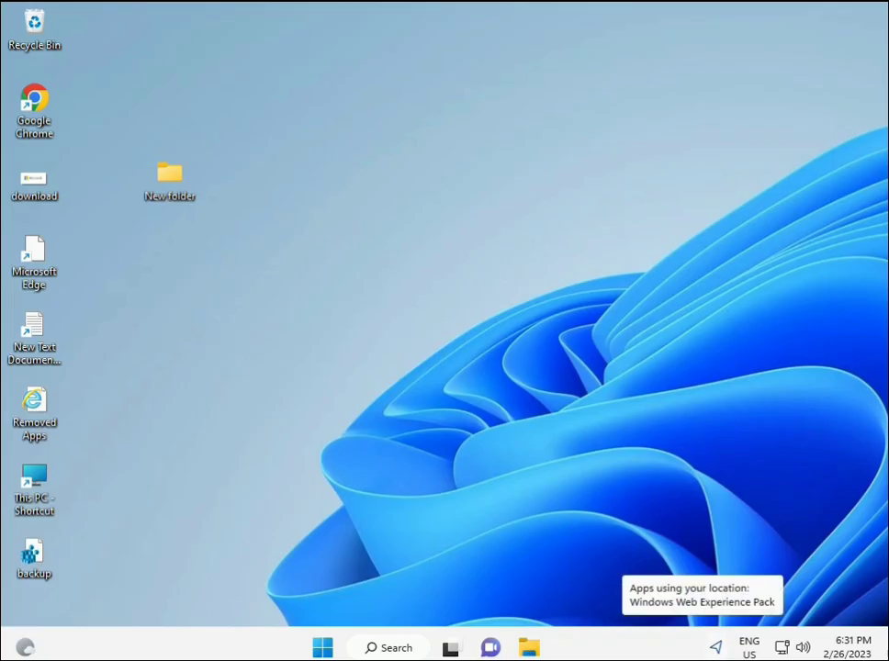
Find cmd in Start search and launch it elevated with Ctrl+Shift+Enter, approving UAC.
click(323, 647)
text(cmd)
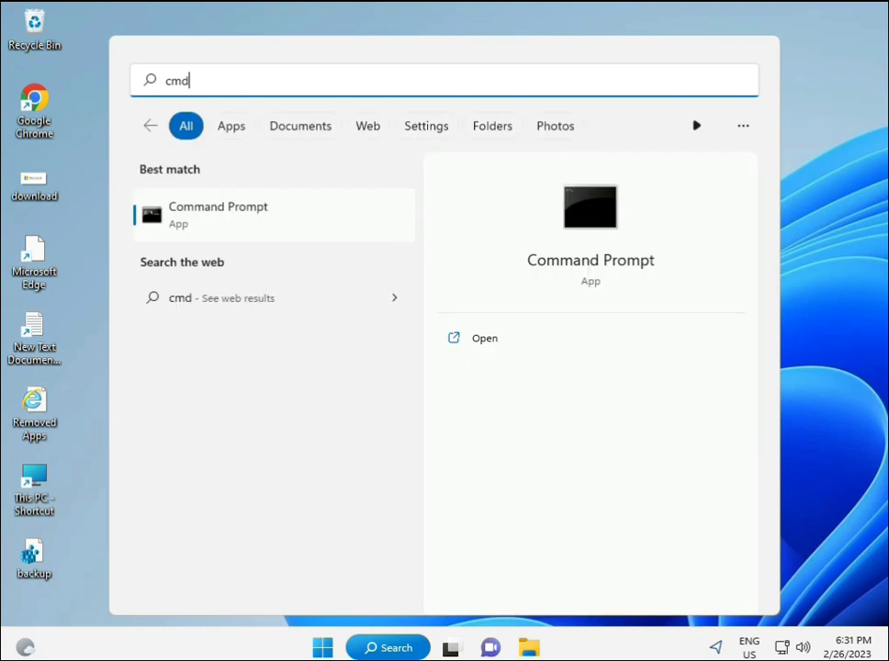
click(197, 214)
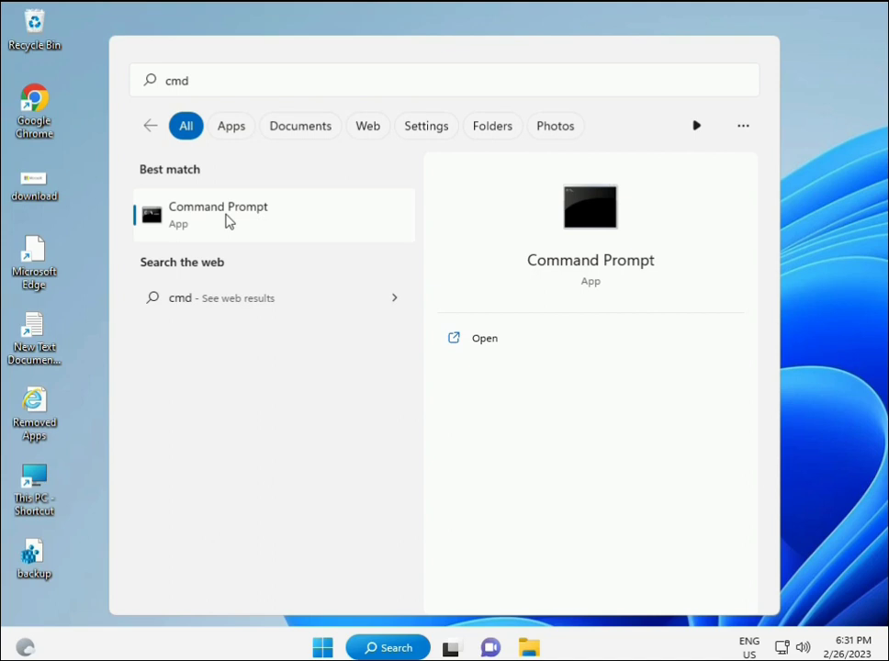
right_click(227, 220)
key(Escape)
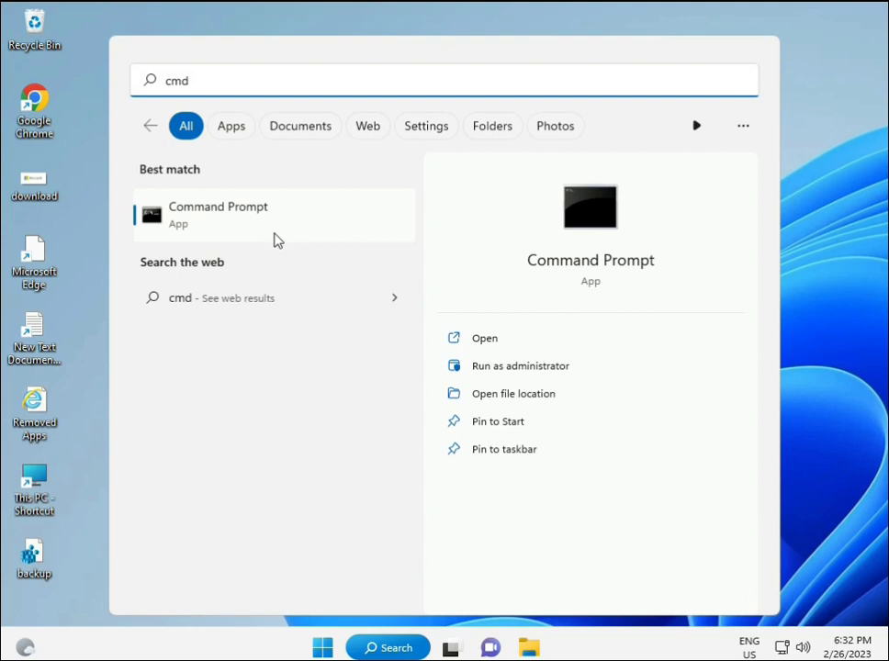
key(ctrl+shift+Return)
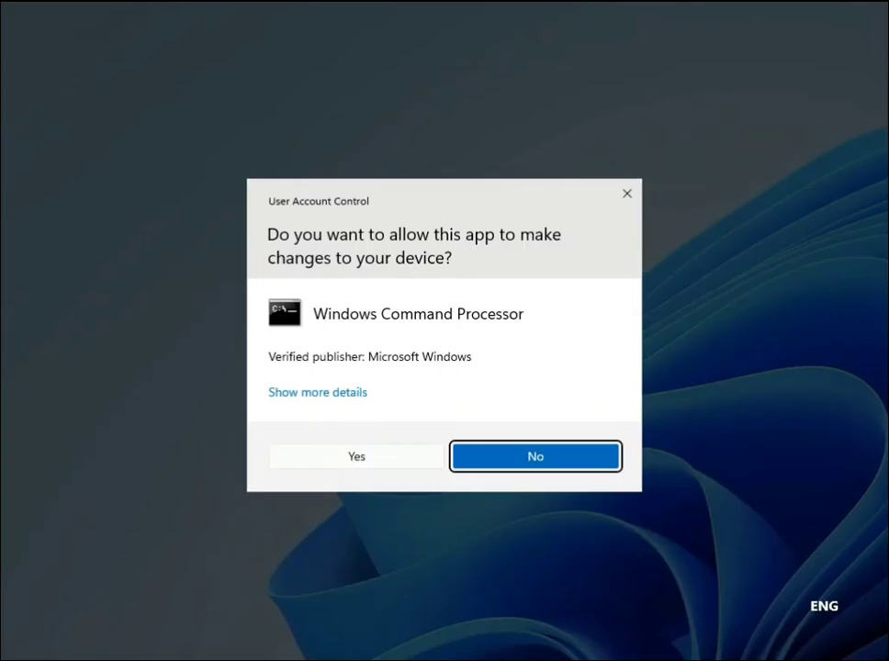
click(358, 456)
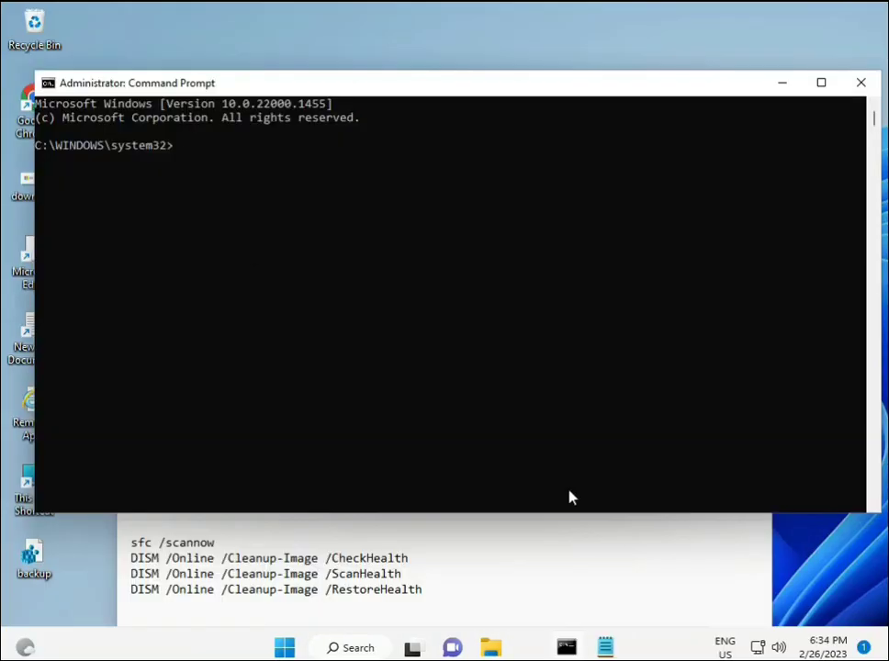
Run sfc /scannow in the administrator Command Prompt.
click(178, 148)
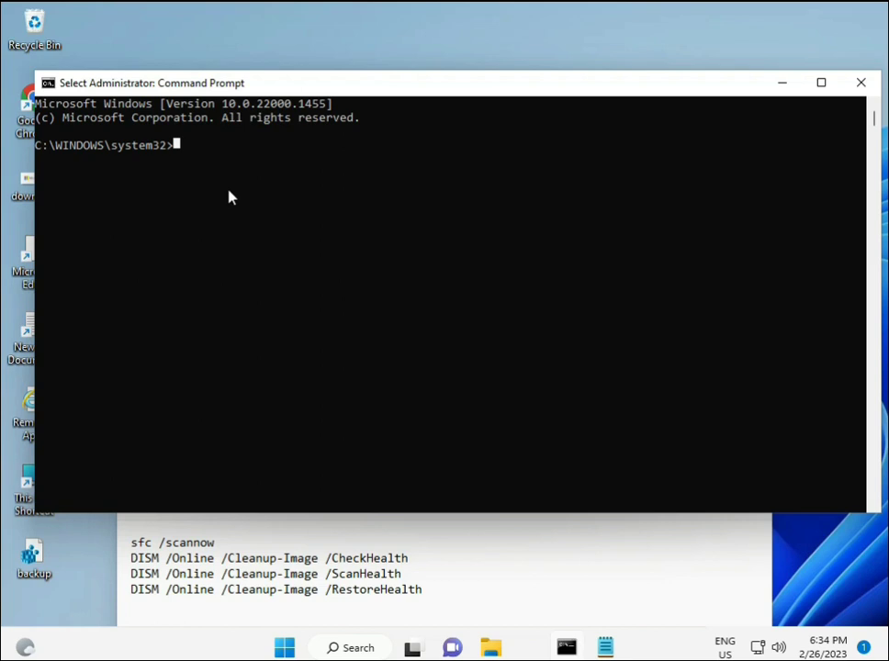
text(sca)
key(BackSpace)
key(BackSpace)
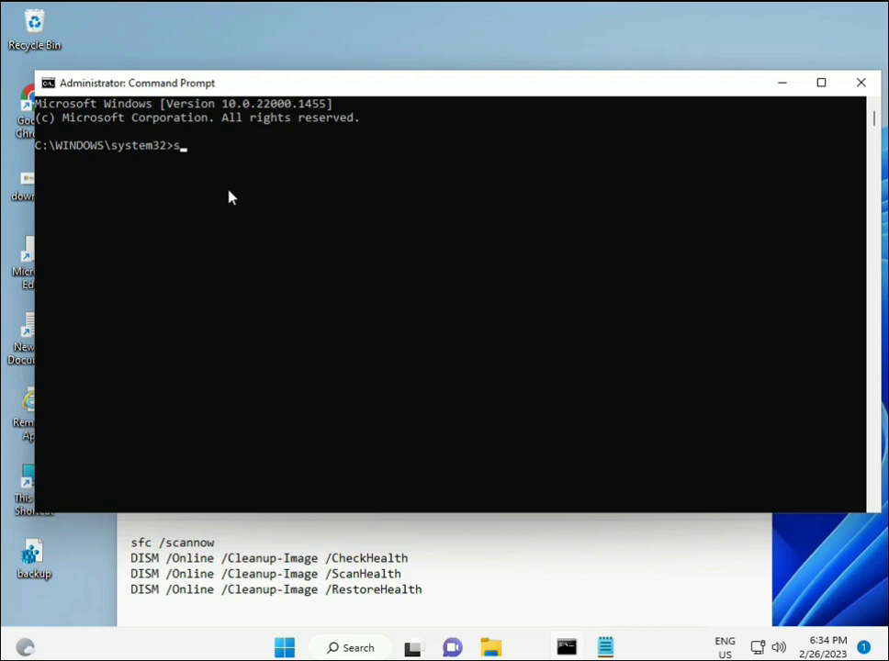
key(BackSpace)
text(sfc )
text(/scann)
text(ow)
key(Return)
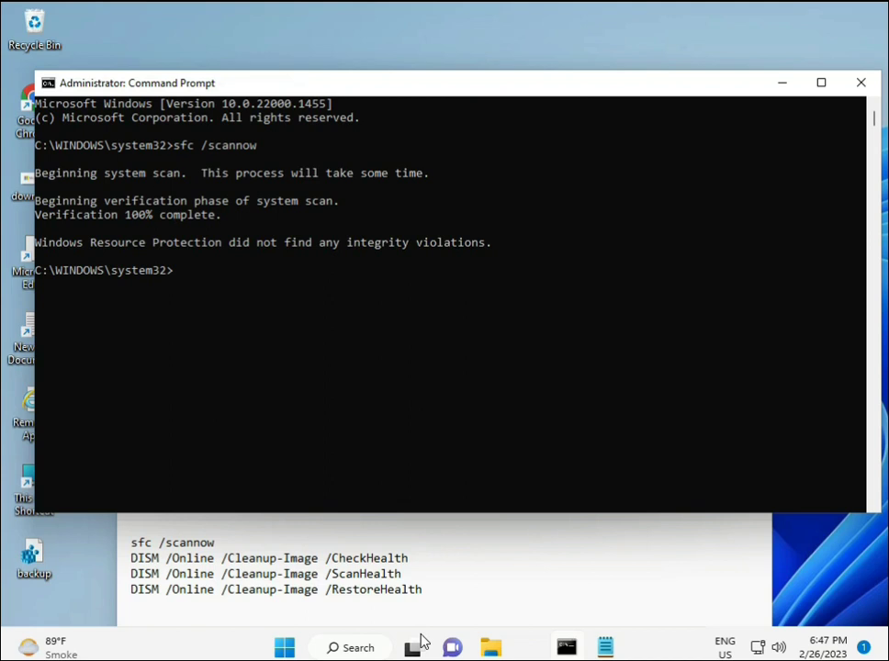
Copy the DISM CheckHealth command line from Notepad.
drag(130, 558, 415, 559)
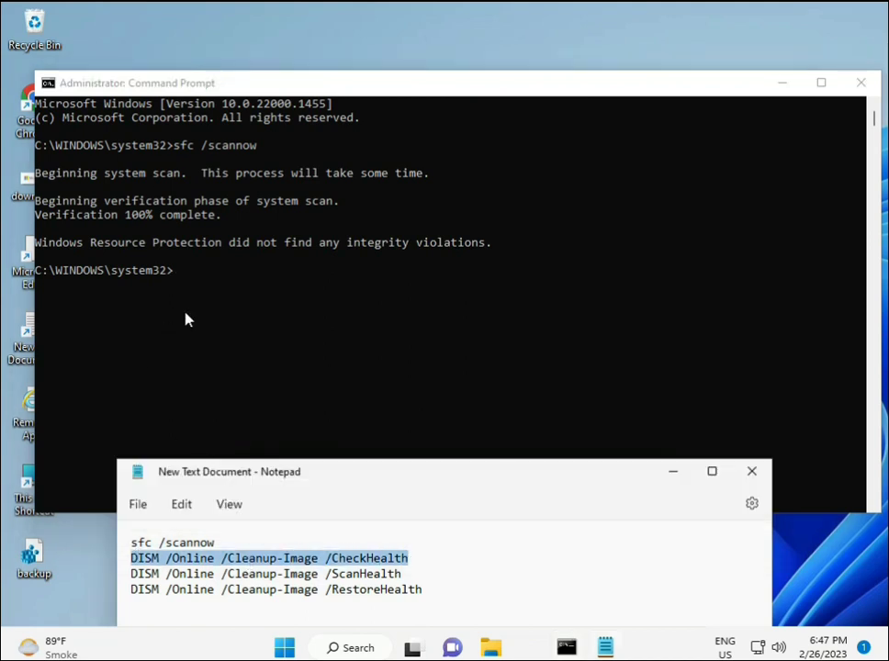
right_click(238, 564)
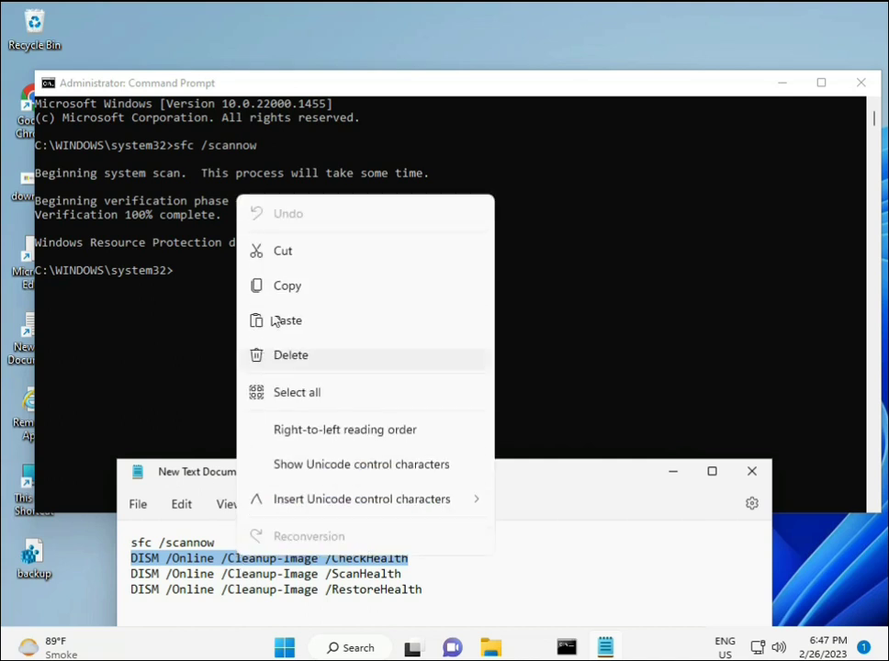
click(277, 290)
Paste the CheckHealth command into Command Prompt via the window menu and run it.
click(179, 278)
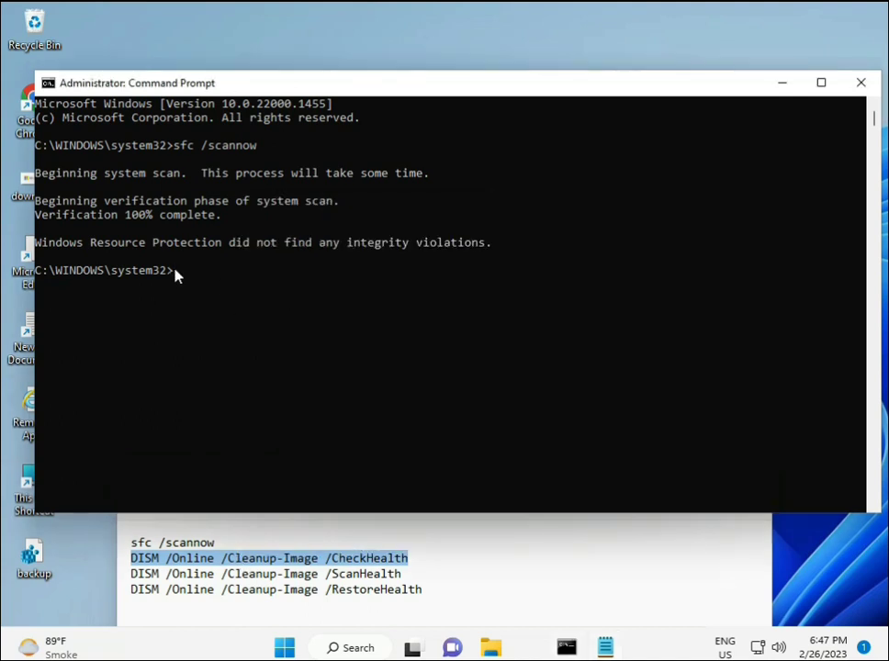
right_click(74, 85)
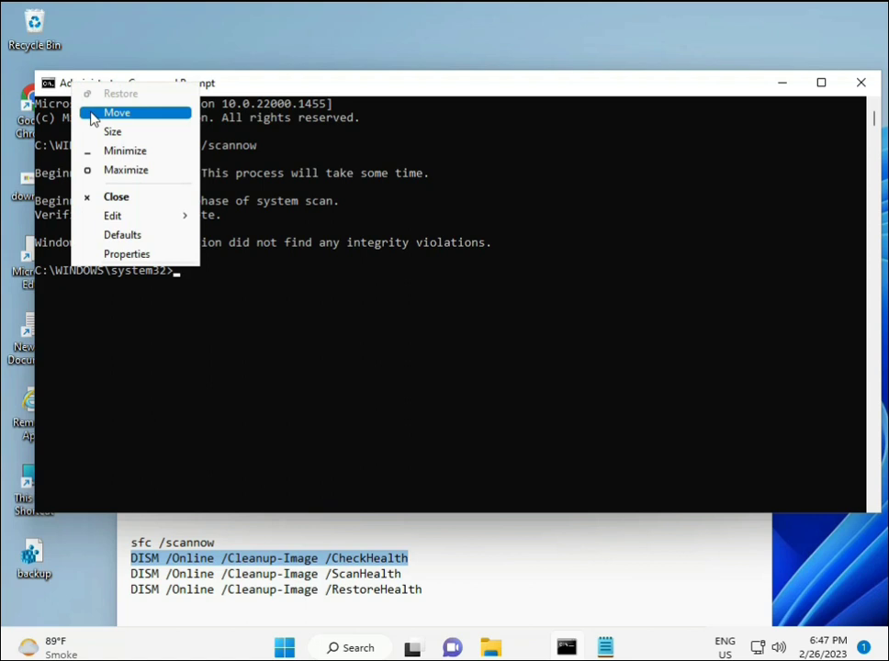
mouse_move(134, 216)
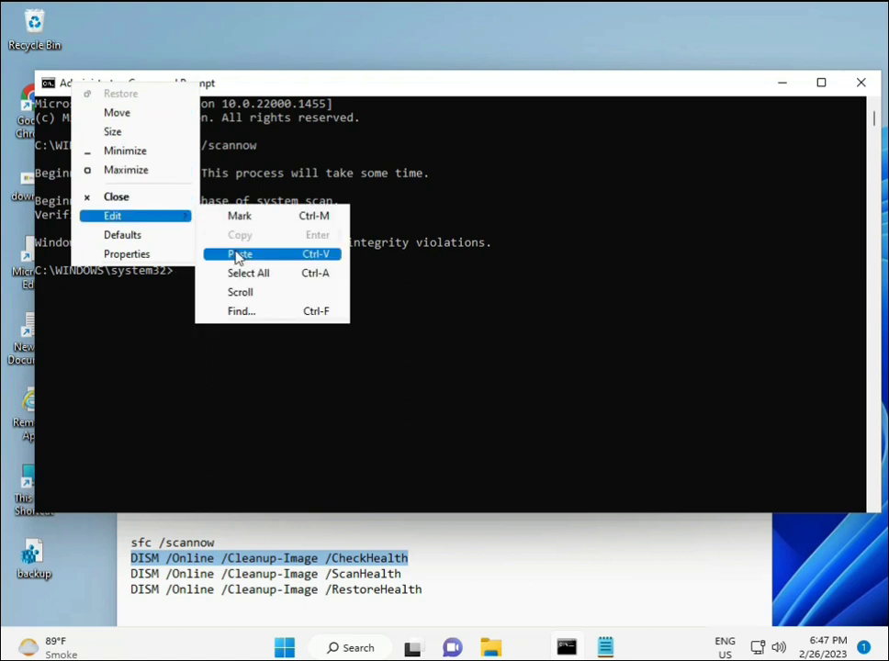
click(237, 255)
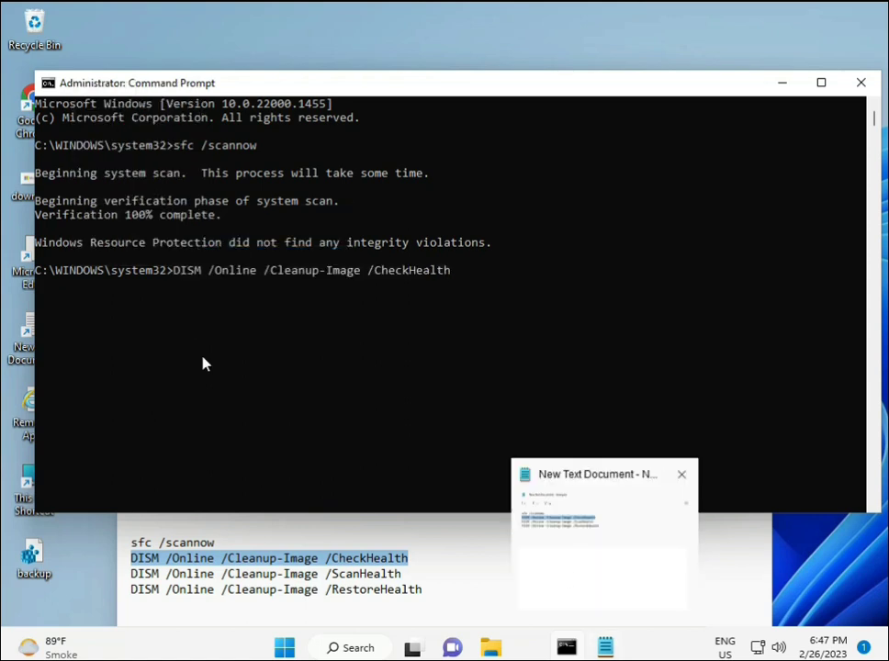
click(174, 276)
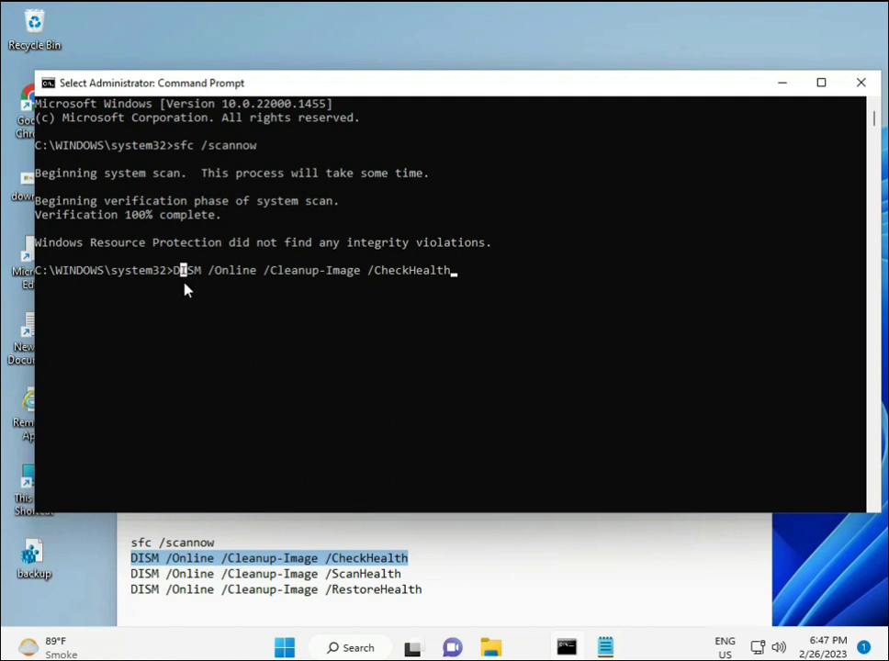
key(Escape)
key(Return)
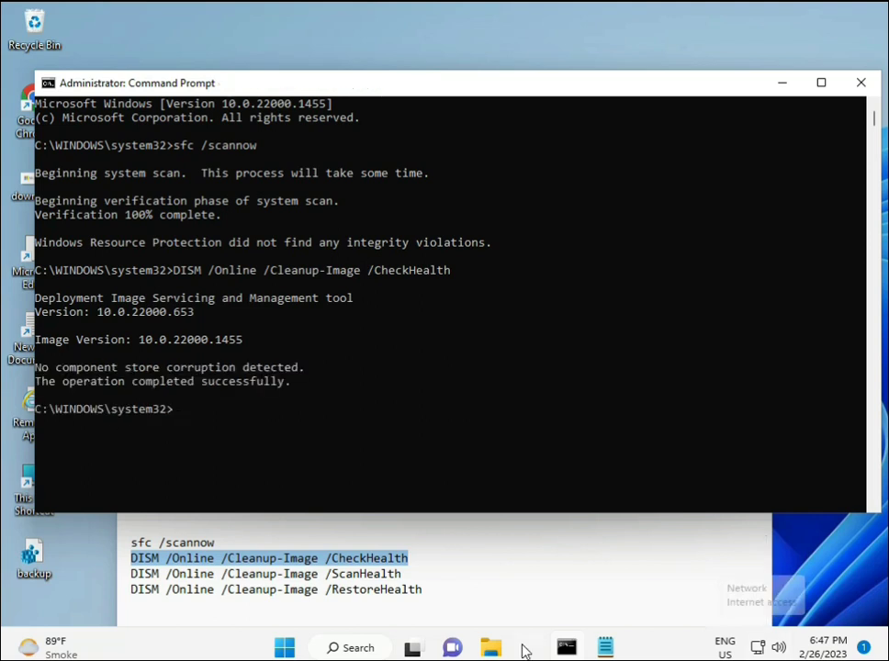
Copy the DISM ScanHealth line from the Notepad notes and run it in Command Prompt.
drag(129, 574, 423, 575)
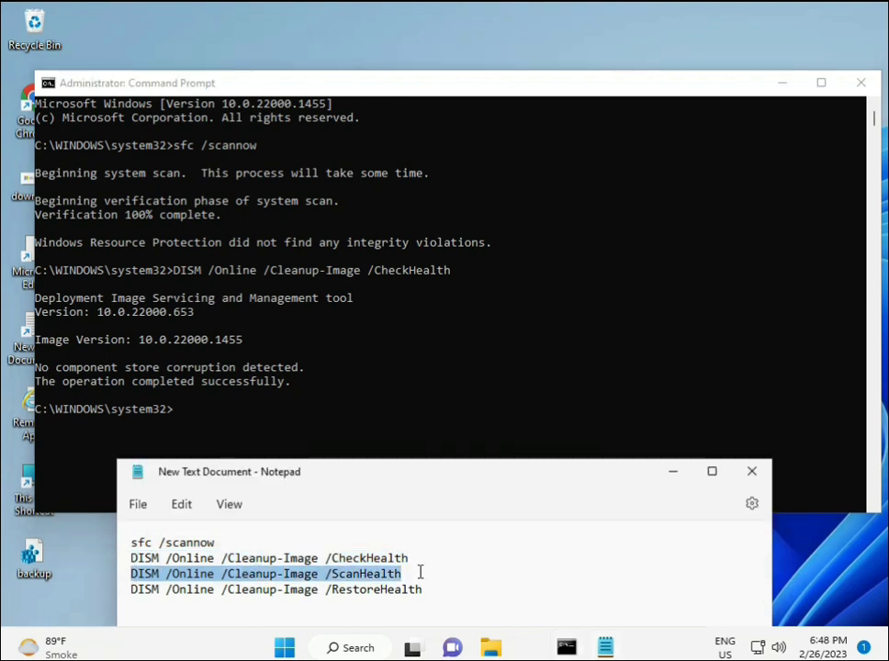
right_click(392, 577)
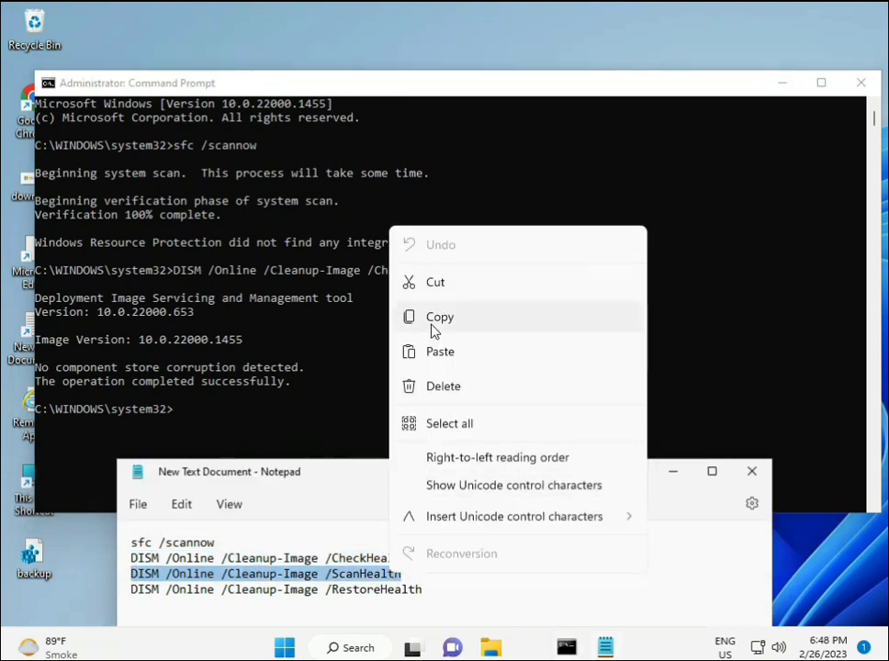
click(431, 327)
click(182, 418)
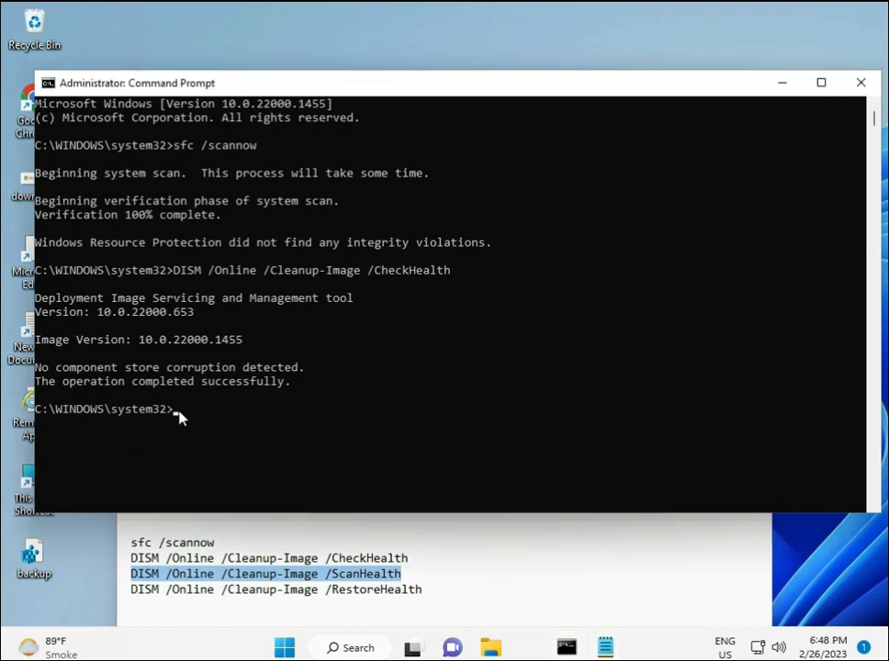
key(ctrl+v)
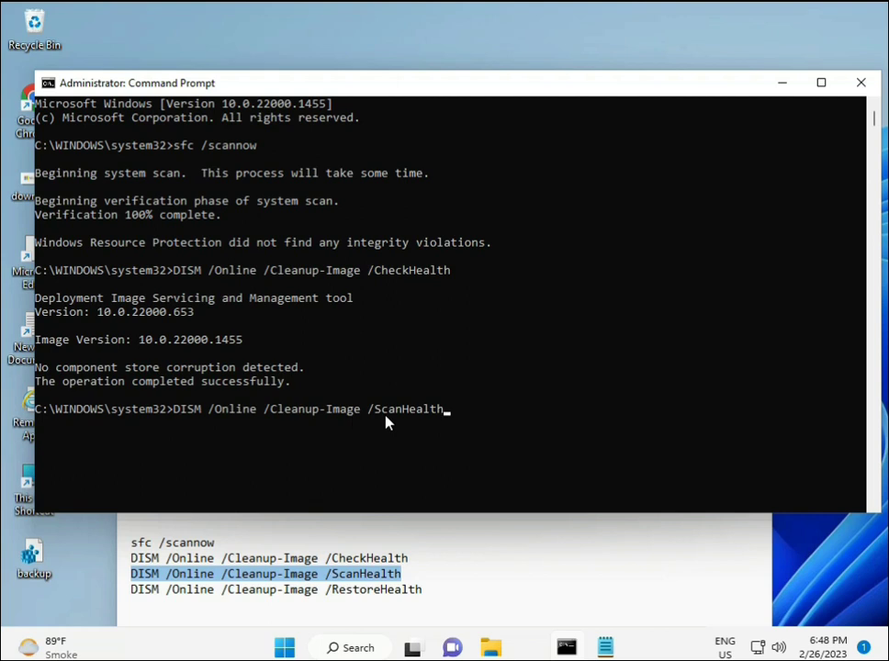
key(Return)
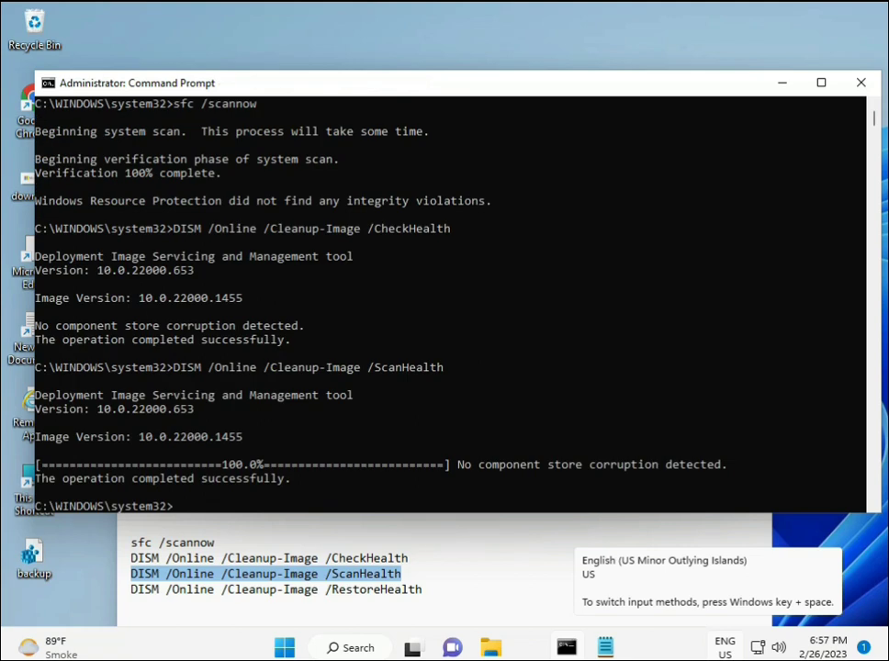
Copy the DISM RestoreHealth command line from the Notepad notes.
drag(204, 479, 292, 480)
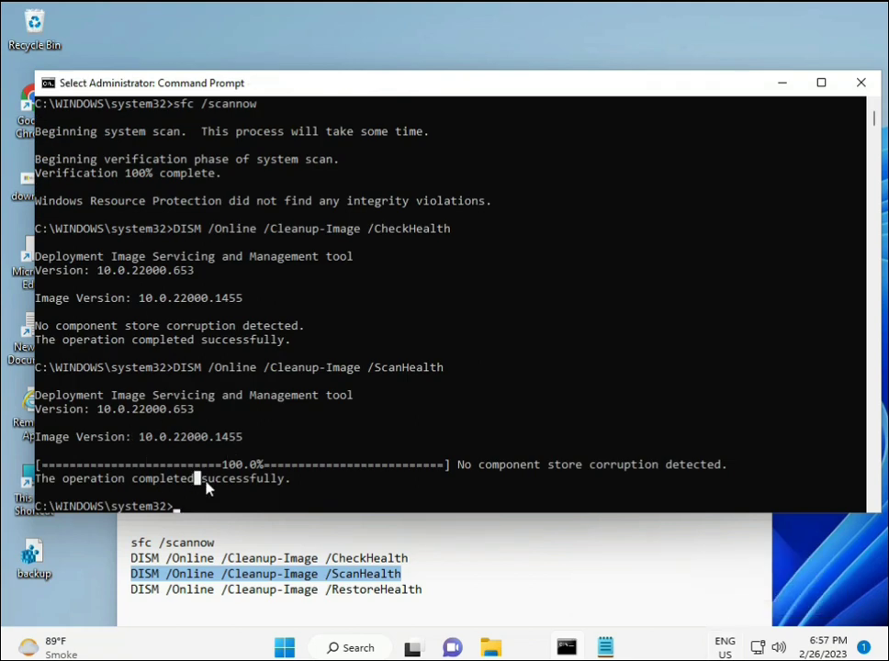
click(213, 592)
triple_click(213, 592)
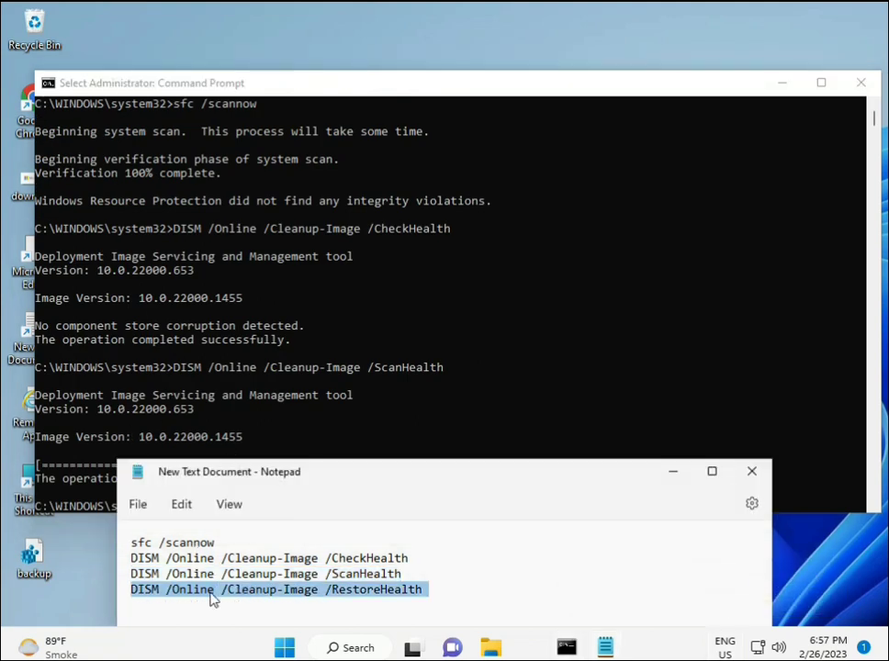
right_click(211, 597)
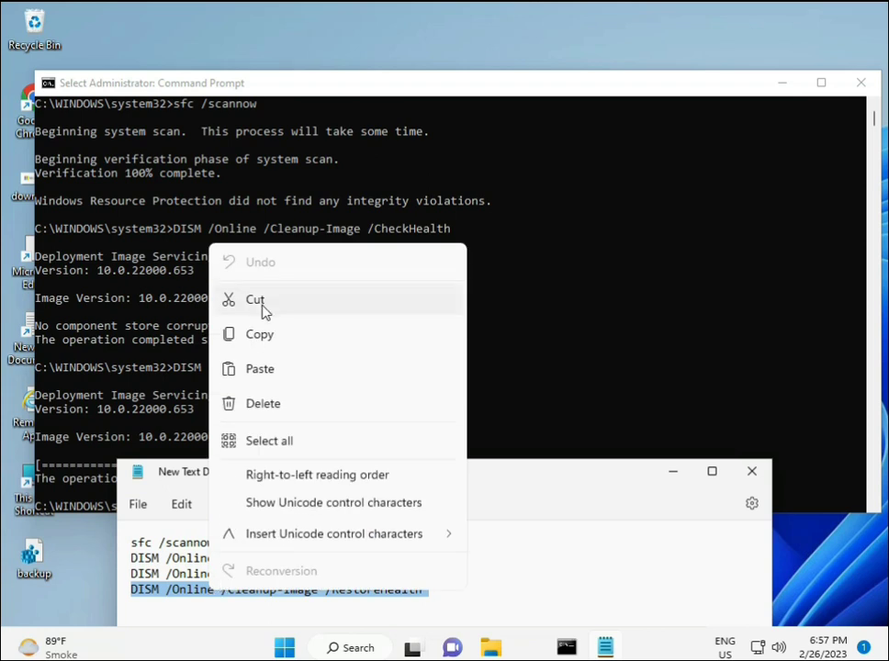
click(262, 334)
Paste the RestoreHealth command at the Command Prompt.
click(222, 455)
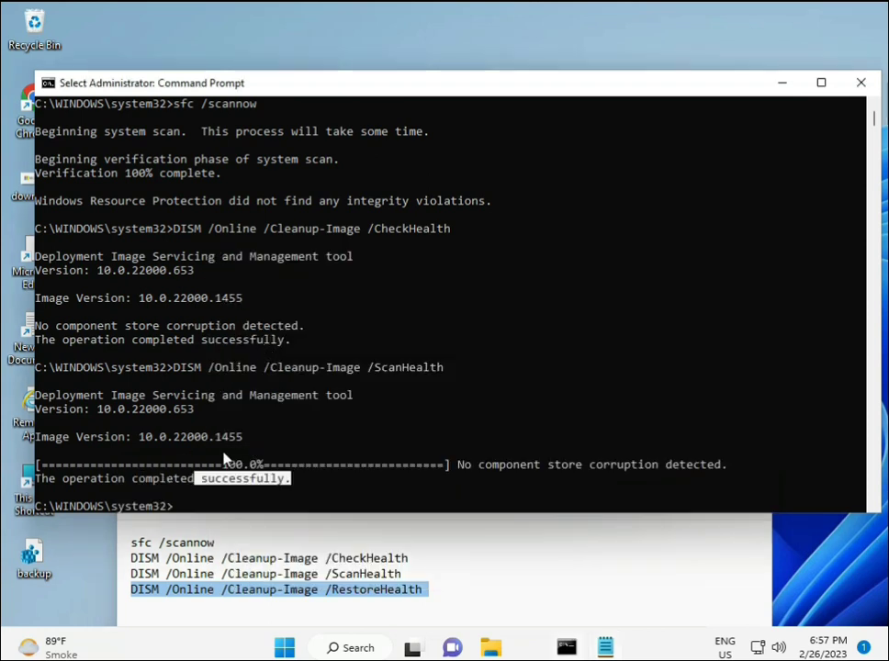
click(181, 508)
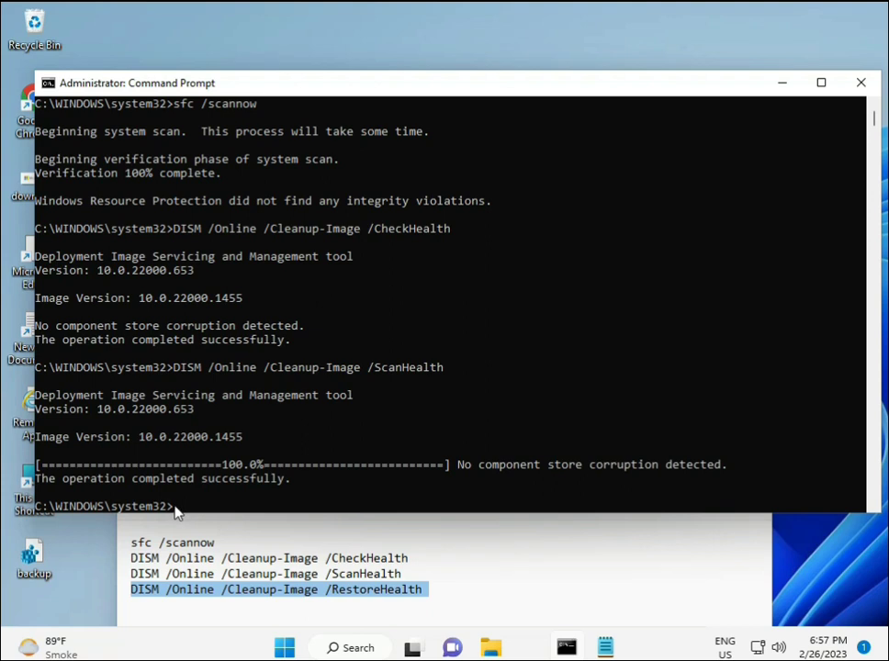
click(177, 511)
right_click(177, 512)
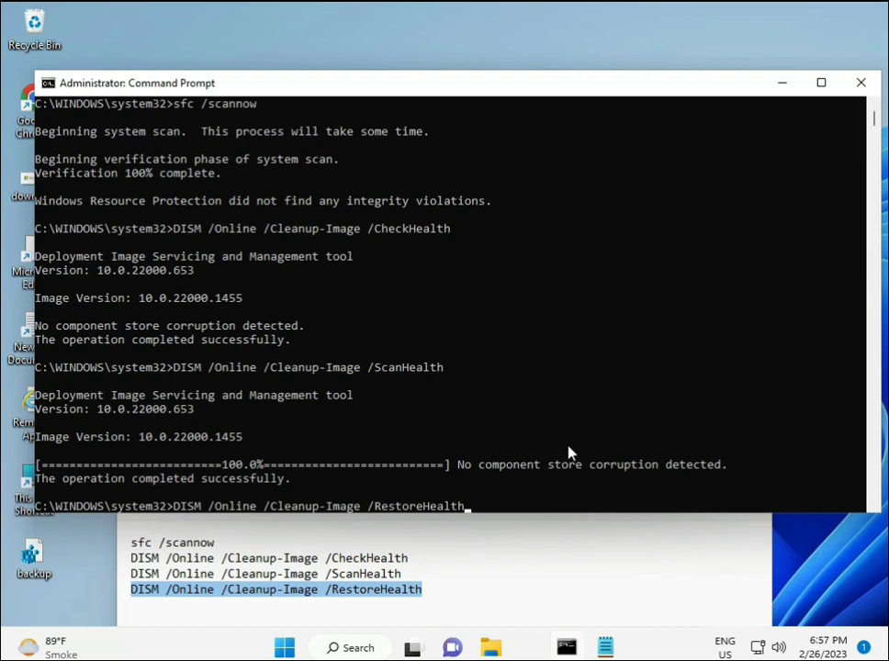
scroll(531, 425, down, 9)
scroll(513, 422, up, 5)
scroll(522, 377, up, 4)
scroll(877, 131, down, 10)
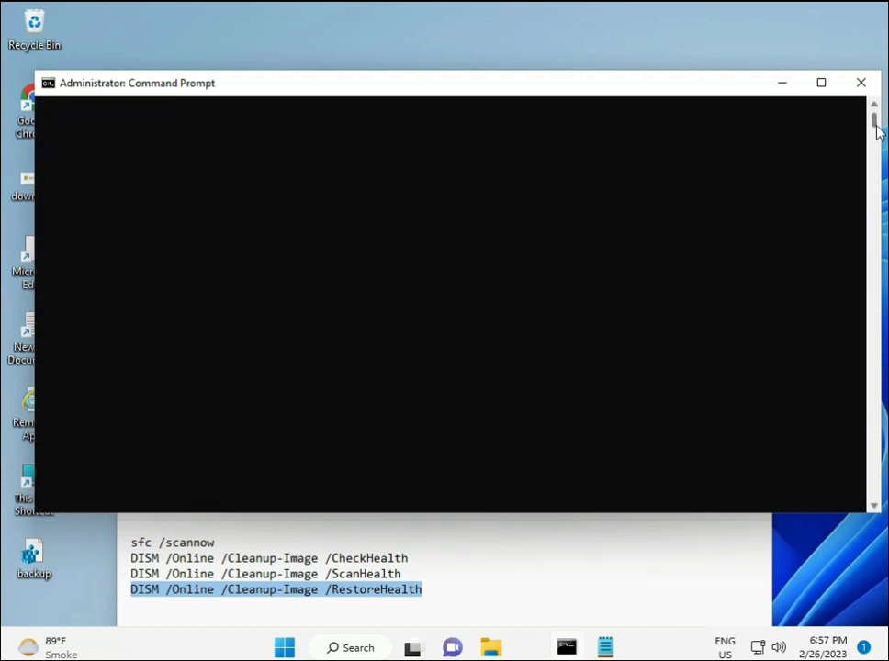
scroll(877, 132, up, 10)
Run the pasted RestoreHealth repair on the online Windows image.
click(176, 257)
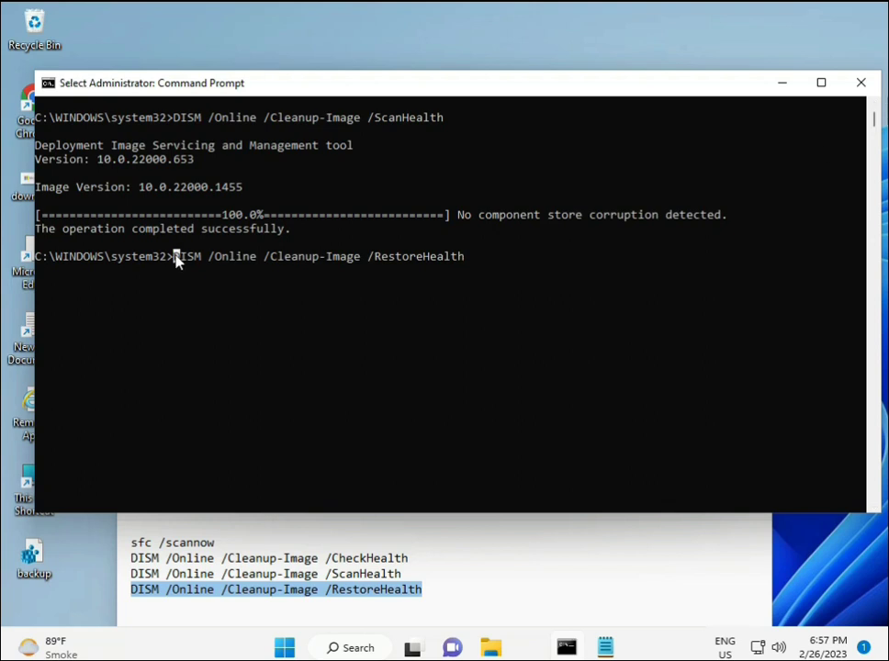
key(Escape)
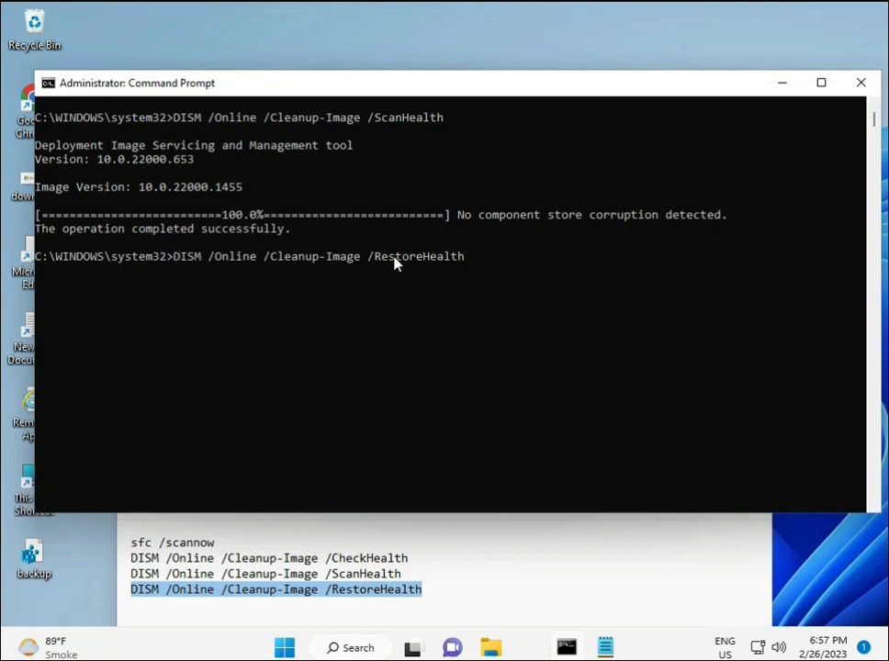
key(Return)
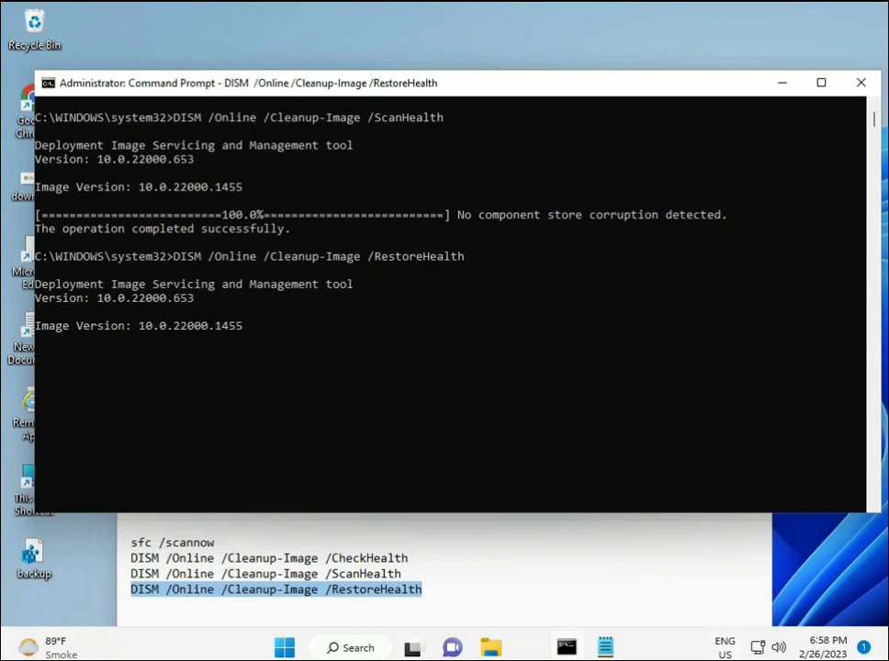
key(alt+shift)
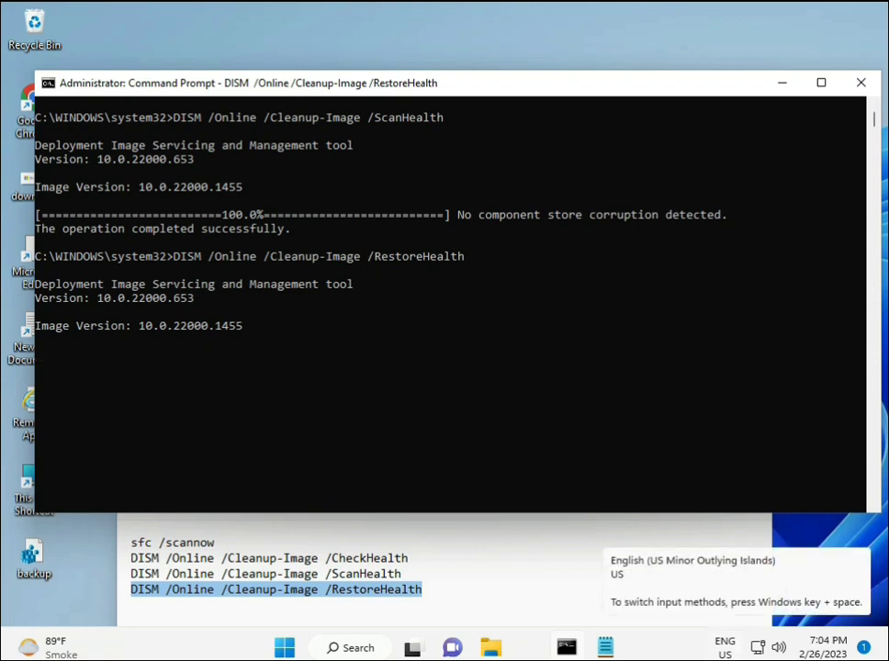